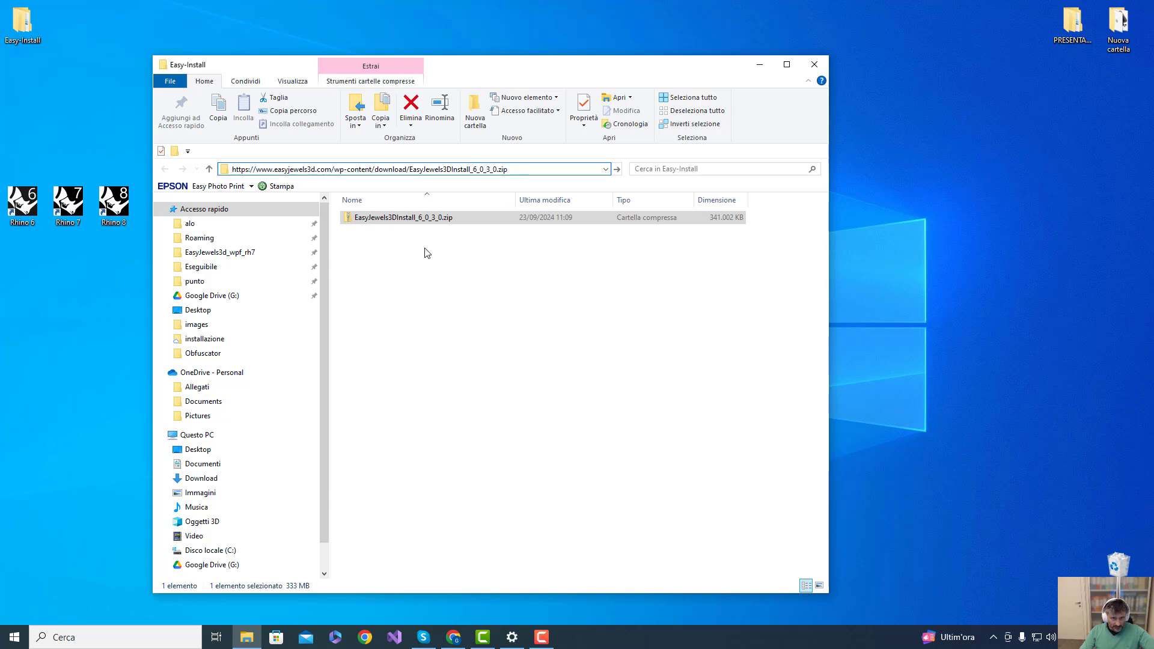
- Extract EasyJewels3DInstall_6_0_3_0.zip into the current Easy-Install folder with 7-Zip
{"action": "left_click", "coordinate": [510, 331]}
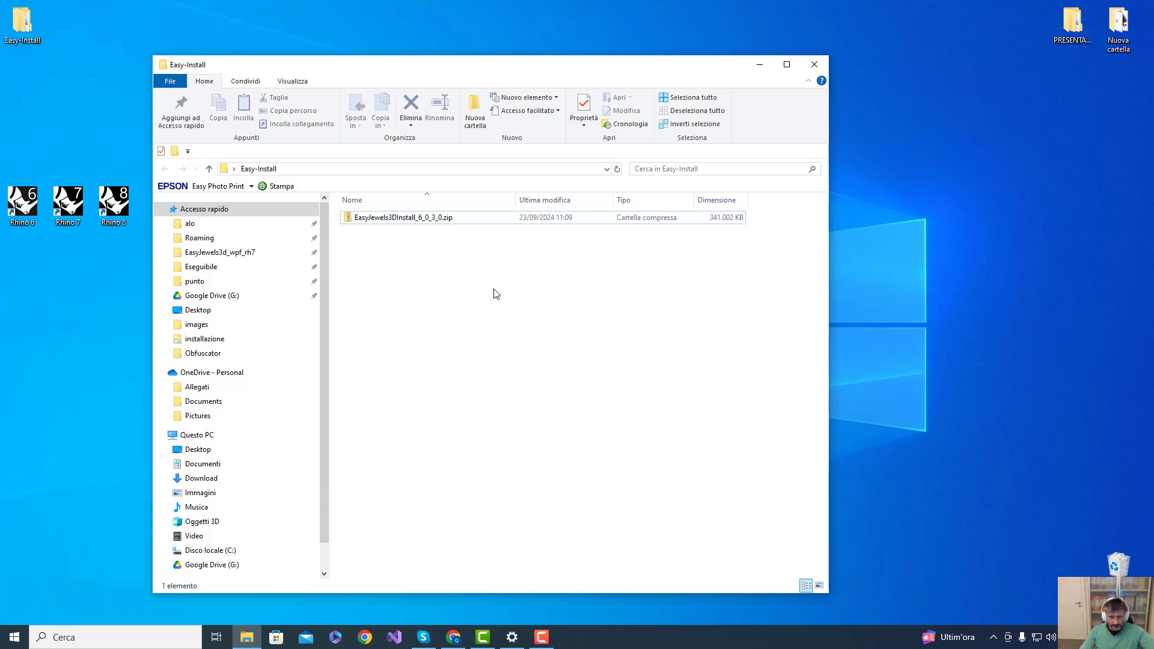
{"action": "right_click", "coordinate": [418, 219]}
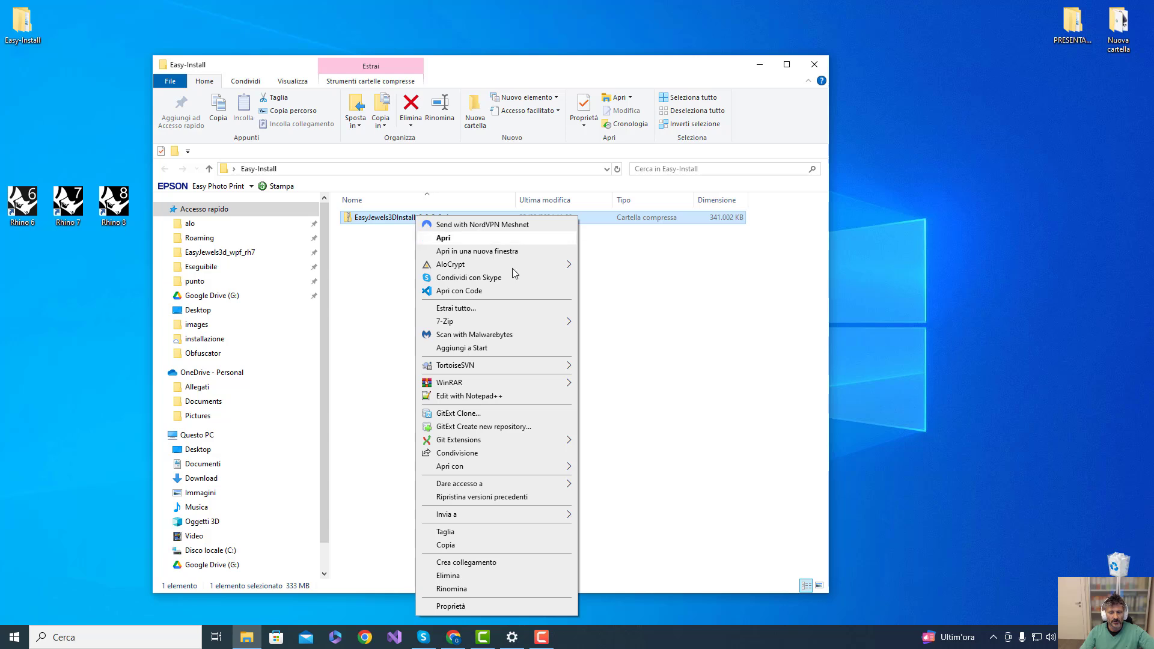
{"action": "mouse_move", "coordinate": [466, 324]}
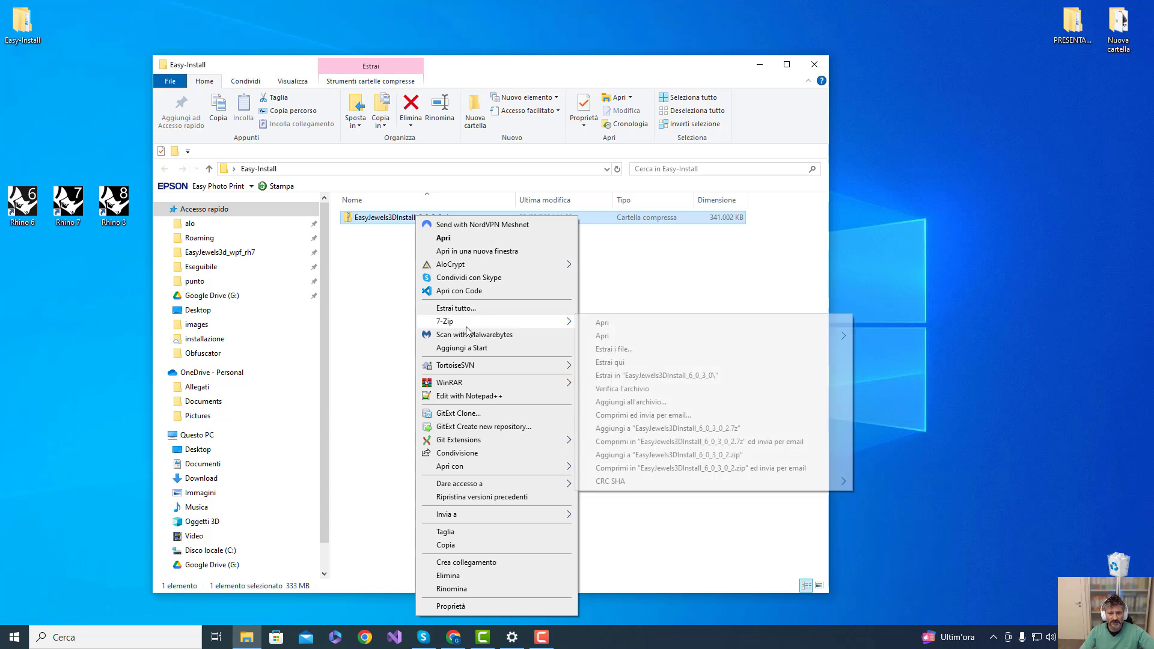
{"action": "left_click", "coordinate": [620, 362]}
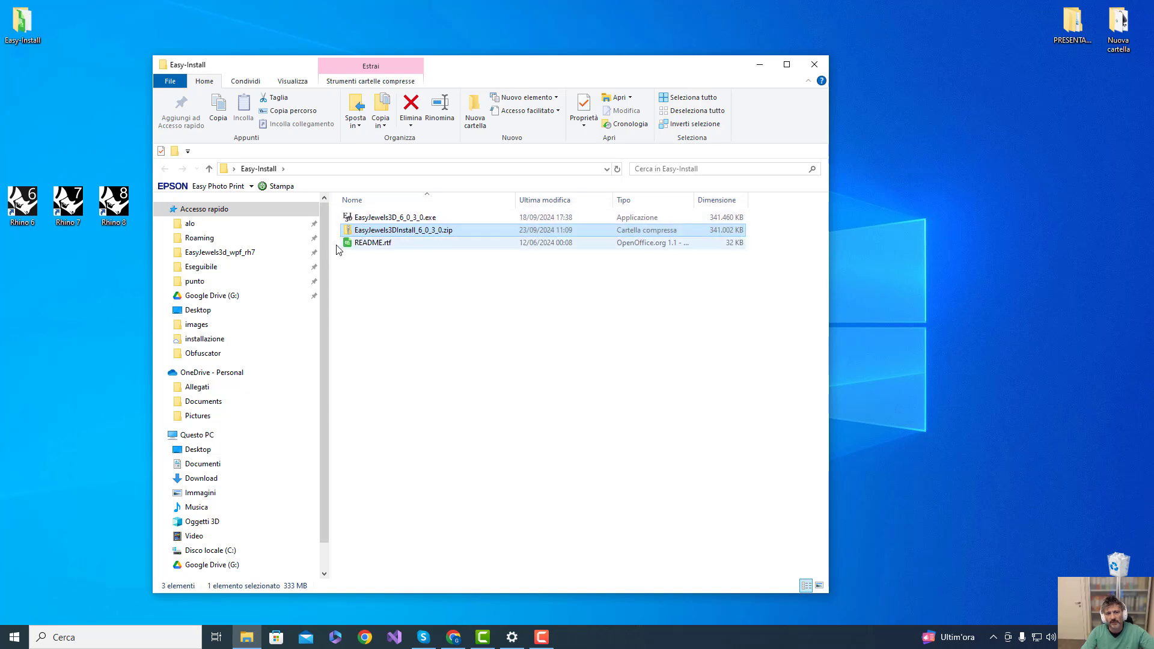
- Run EasyJewels3D_6_0_3_0.exe and accept English as the installation language
{"action": "left_click", "coordinate": [408, 220]}
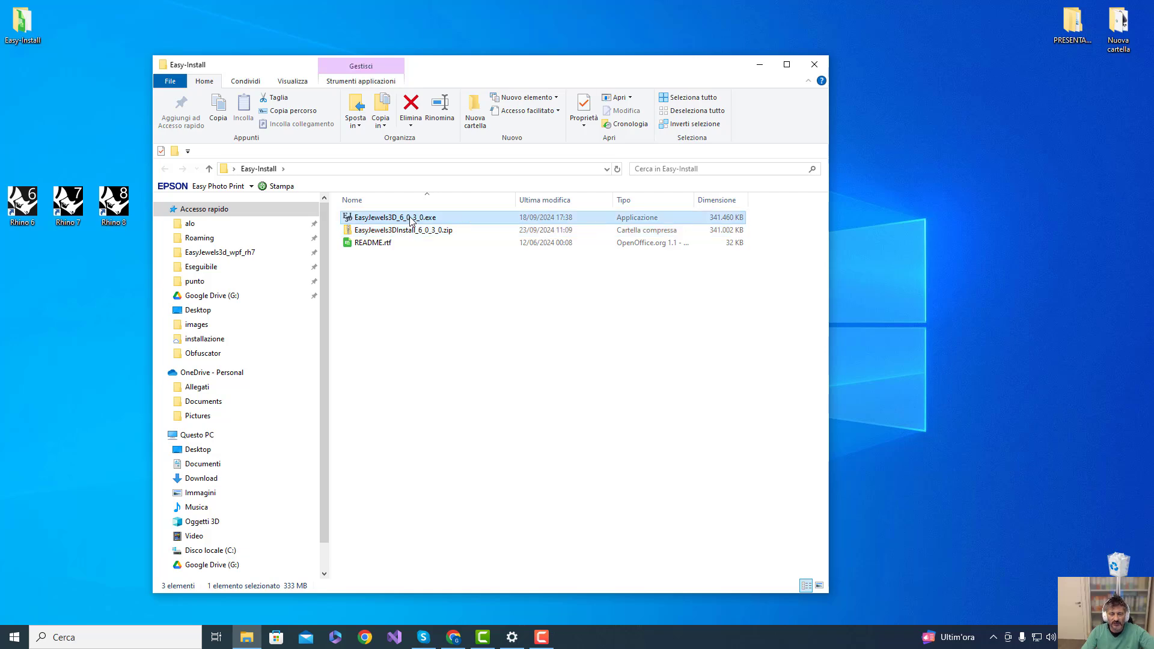
{"action": "double_click", "coordinate": [411, 220]}
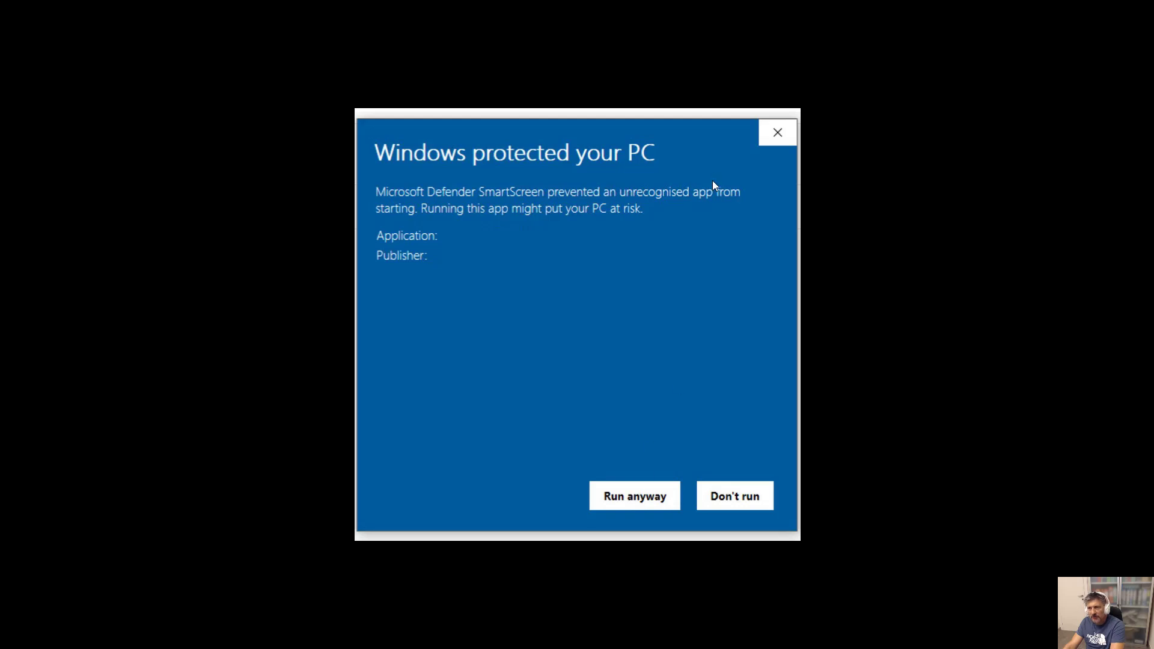
{"action": "left_click", "coordinate": [777, 133]}
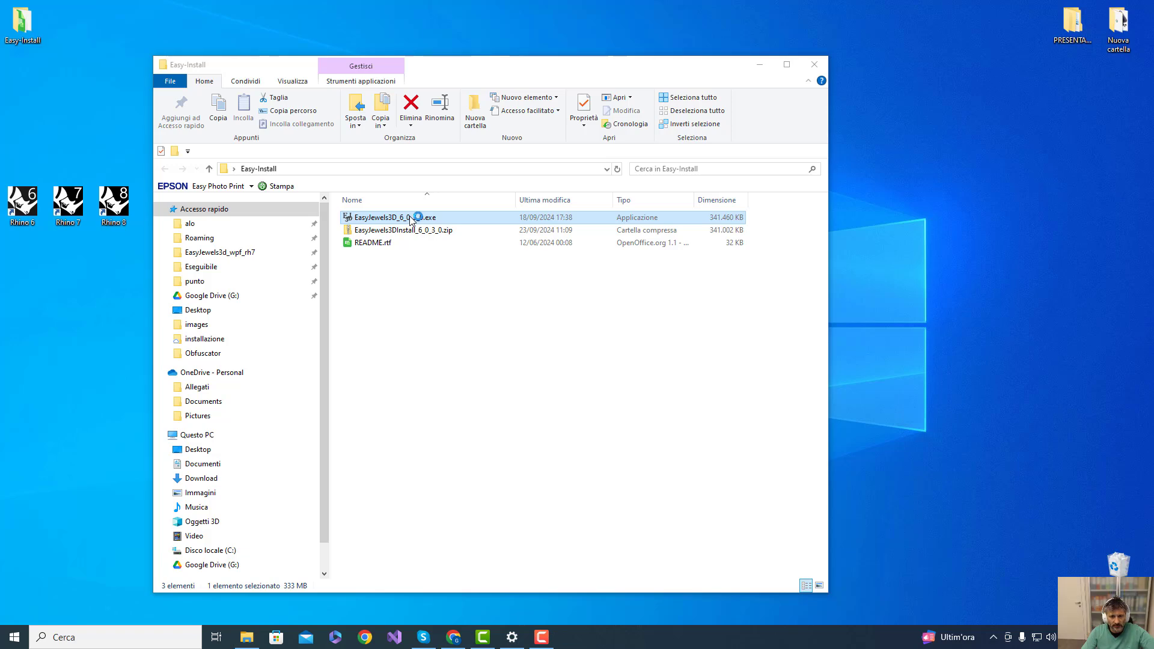
{"action": "left_click", "coordinate": [607, 348]}
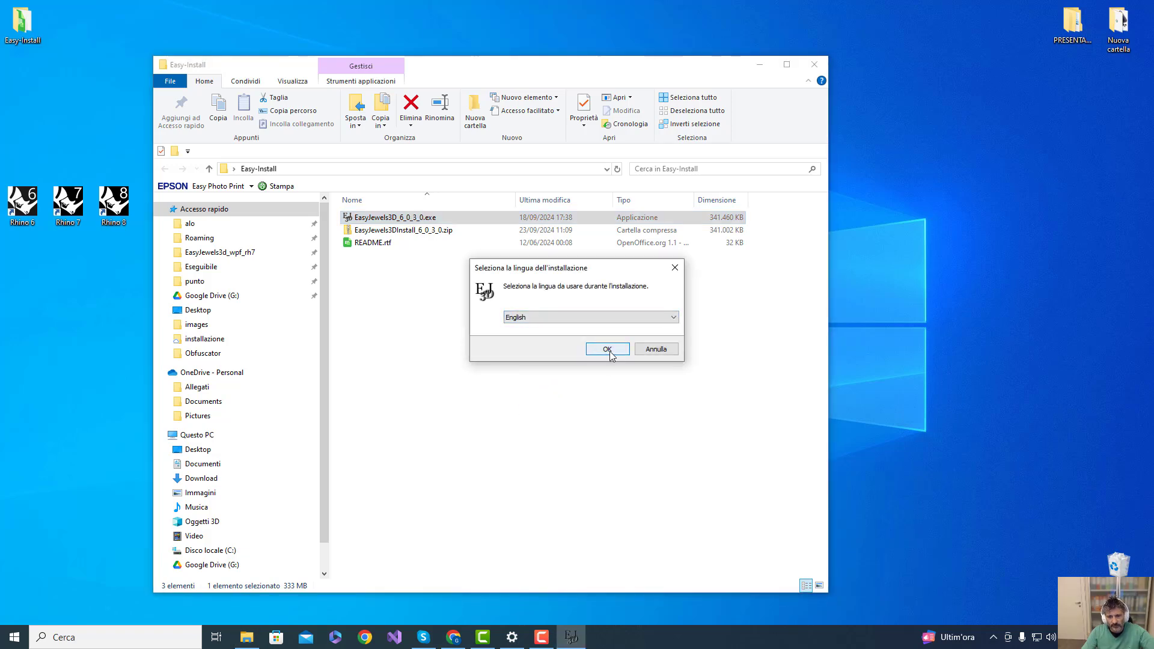
- Accept the licence agreement, keep the desktop shortcut option enabled, and install EasyJewels3D
{"action": "left_click", "coordinate": [455, 400]}
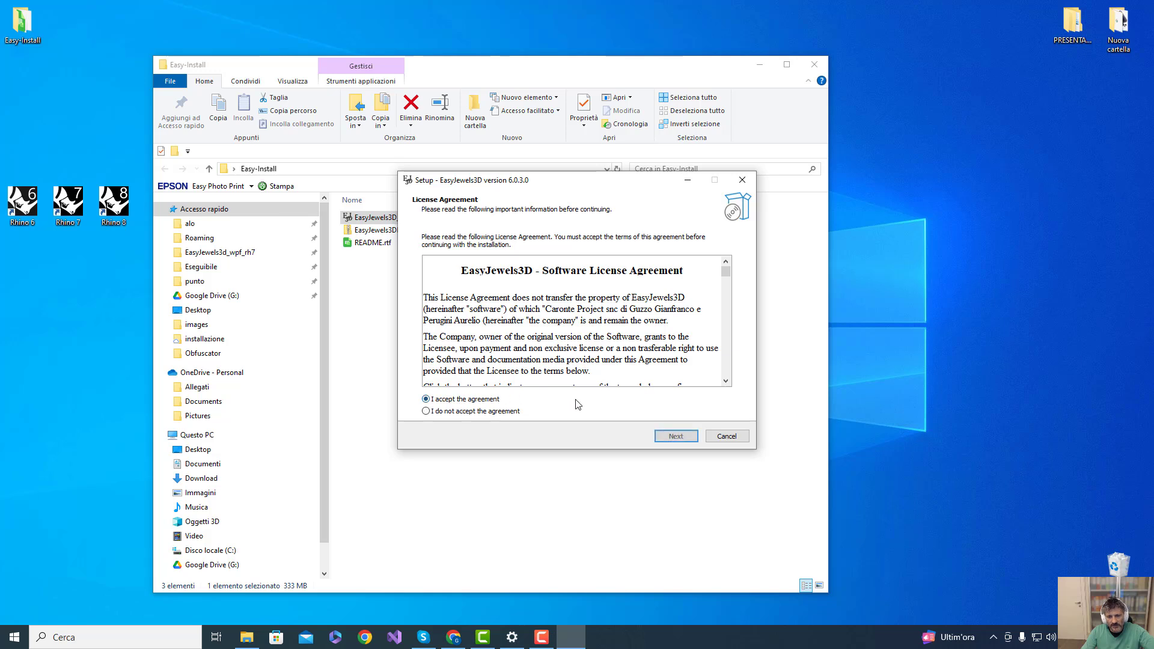
{"action": "left_click", "coordinate": [666, 437]}
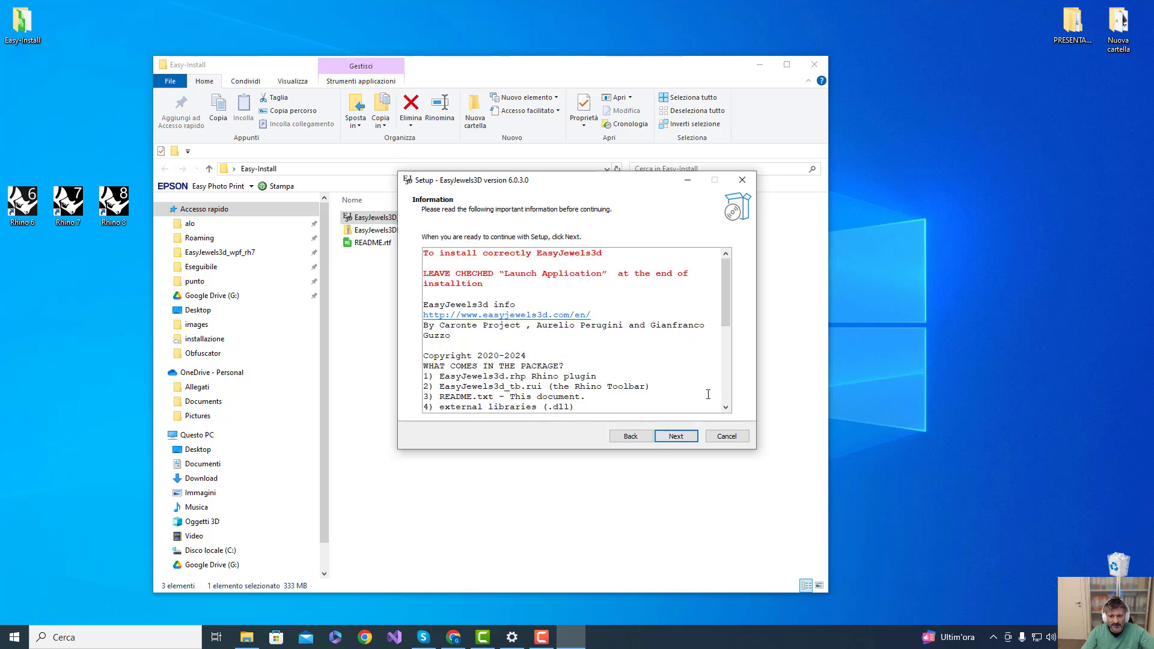
{"action": "left_click", "coordinate": [676, 437]}
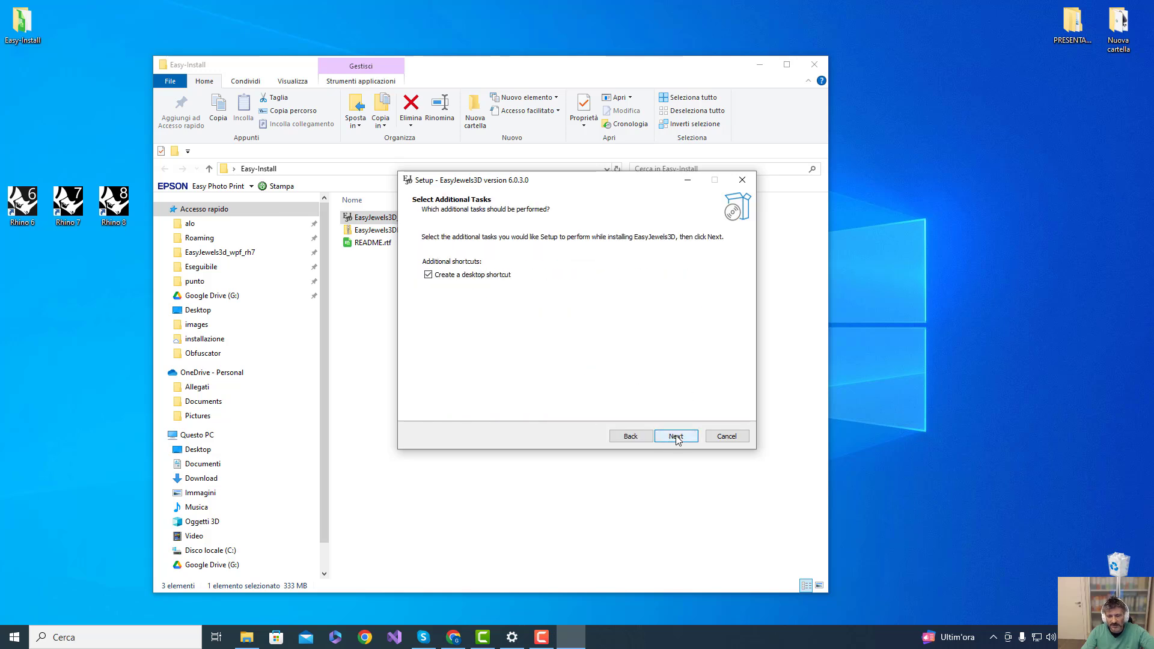
{"action": "left_click", "coordinate": [676, 436]}
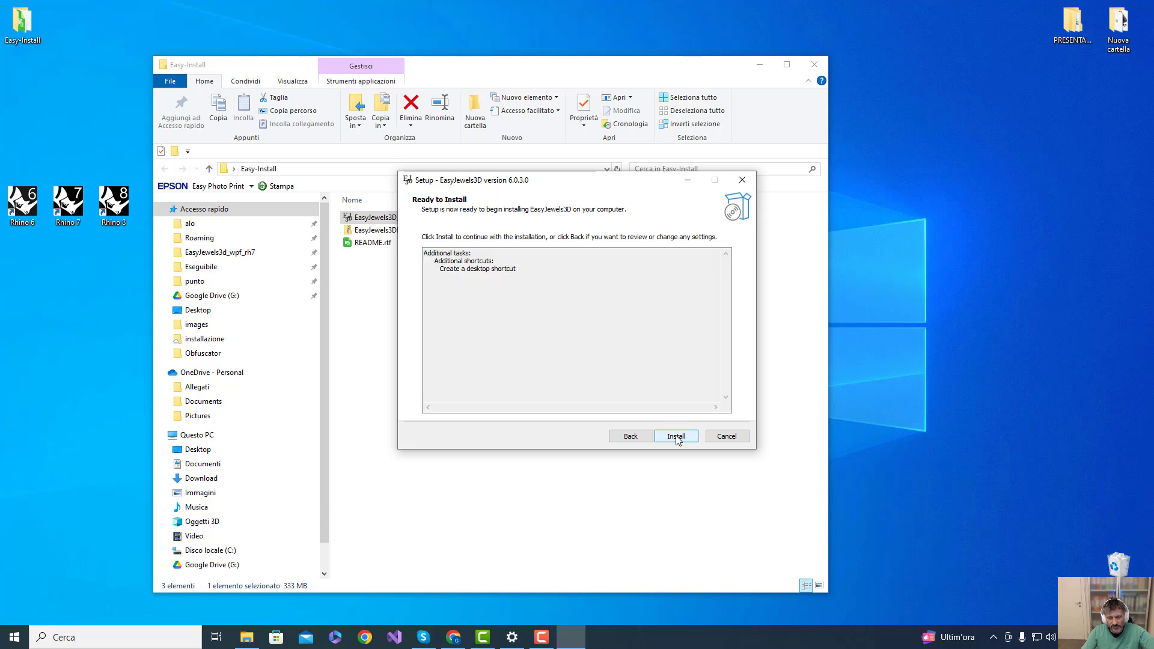
{"action": "left_click", "coordinate": [676, 436]}
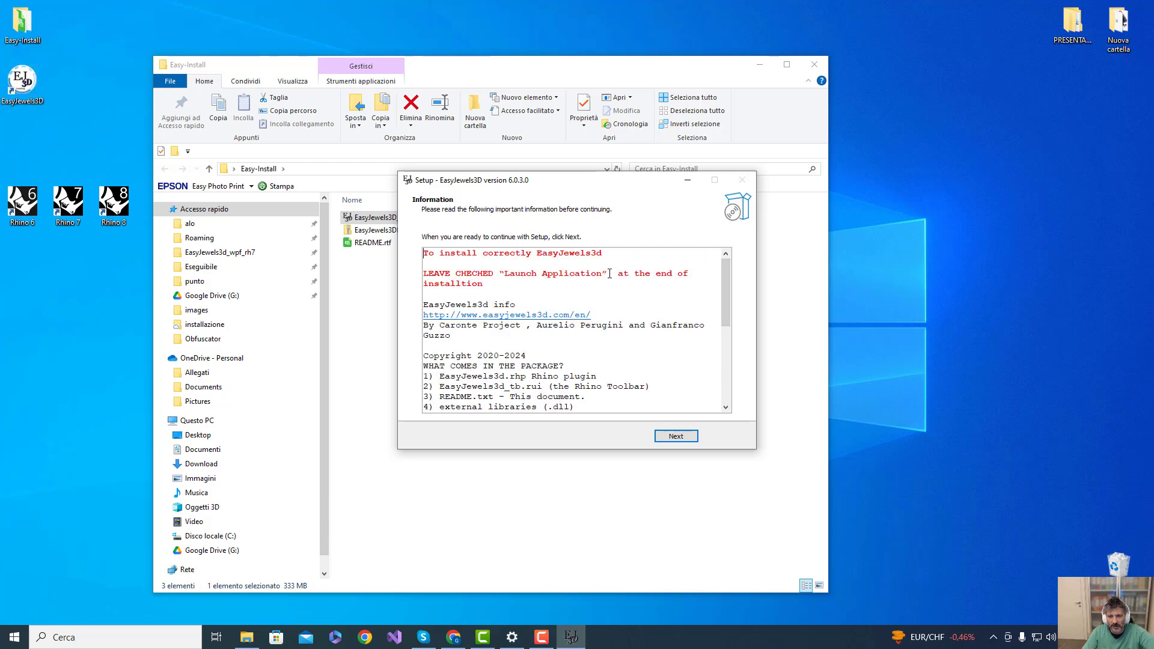
- Finish the setup with Launch EasyJewels3D and View FoldersFixing.exe enabled, and close the Easy-Install folder window
{"action": "left_click", "coordinate": [676, 435]}
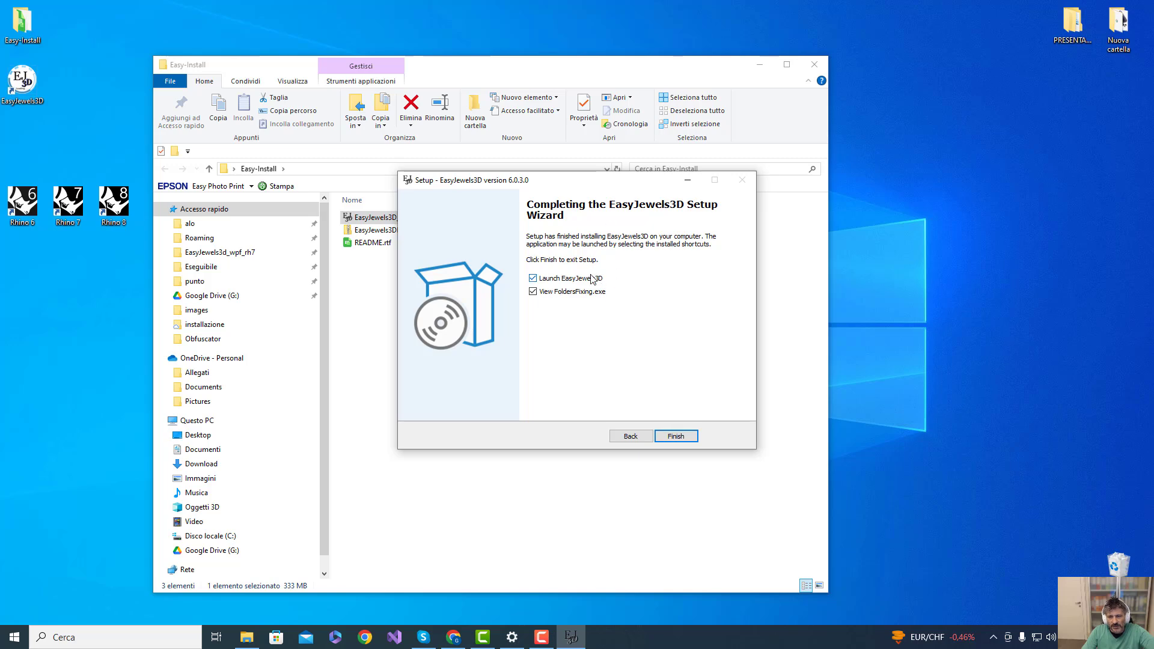
{"action": "left_click", "coordinate": [675, 436]}
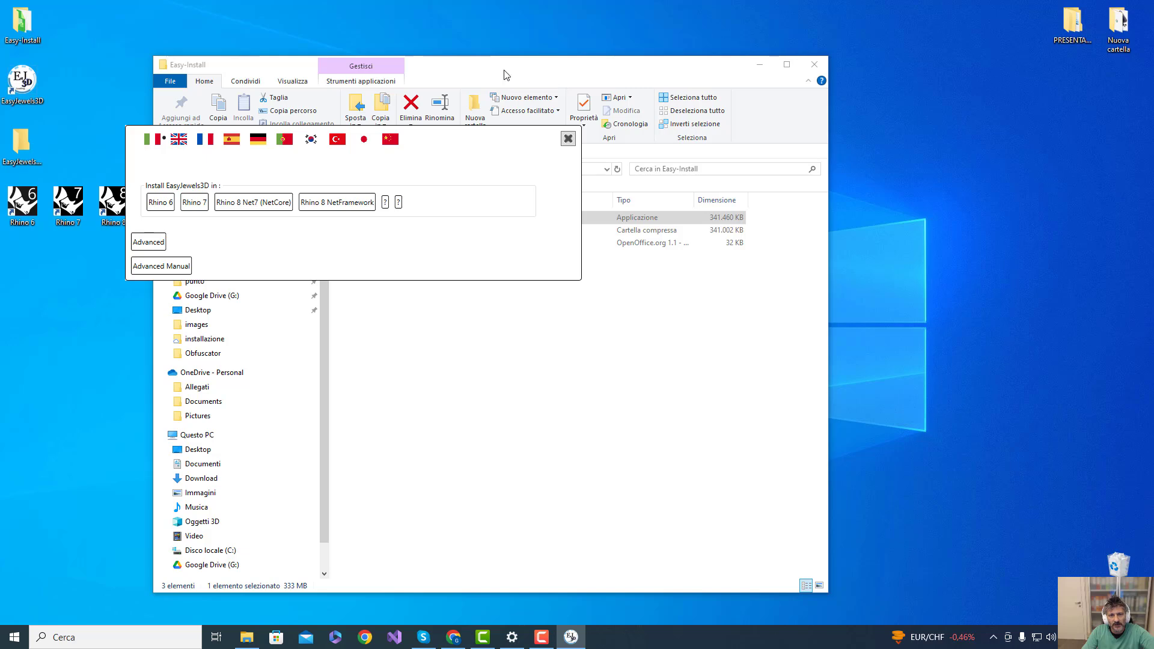
{"action": "left_click_drag", "start_coordinate": [503, 69], "coordinate": [749, 44]}
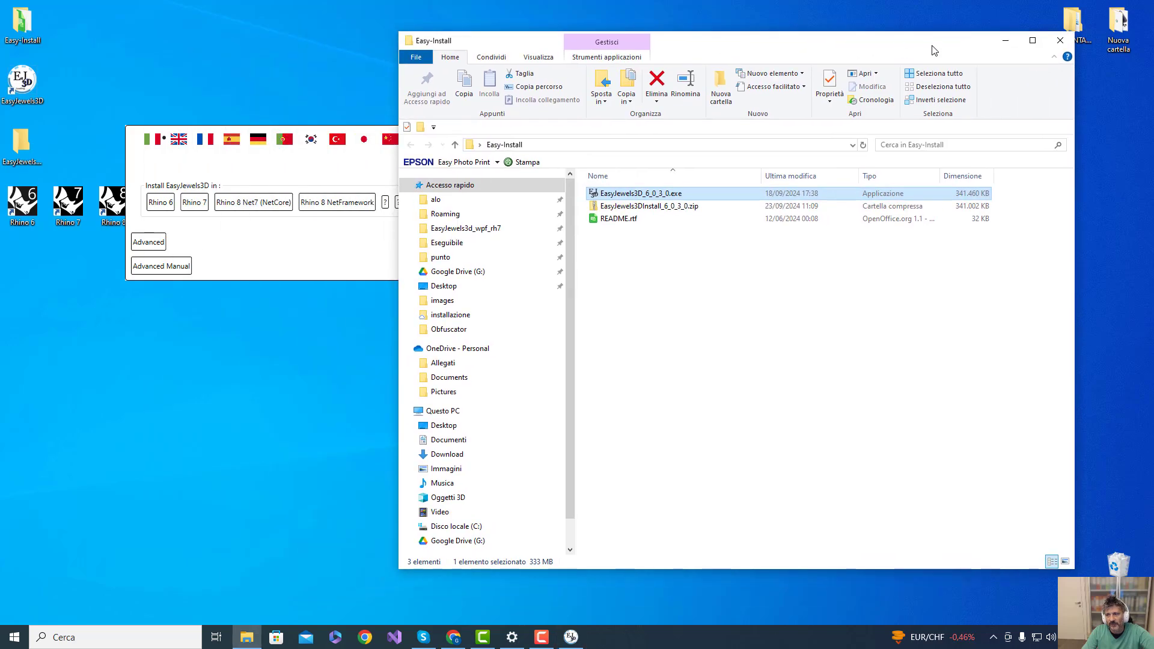
{"action": "left_click", "coordinate": [1059, 42]}
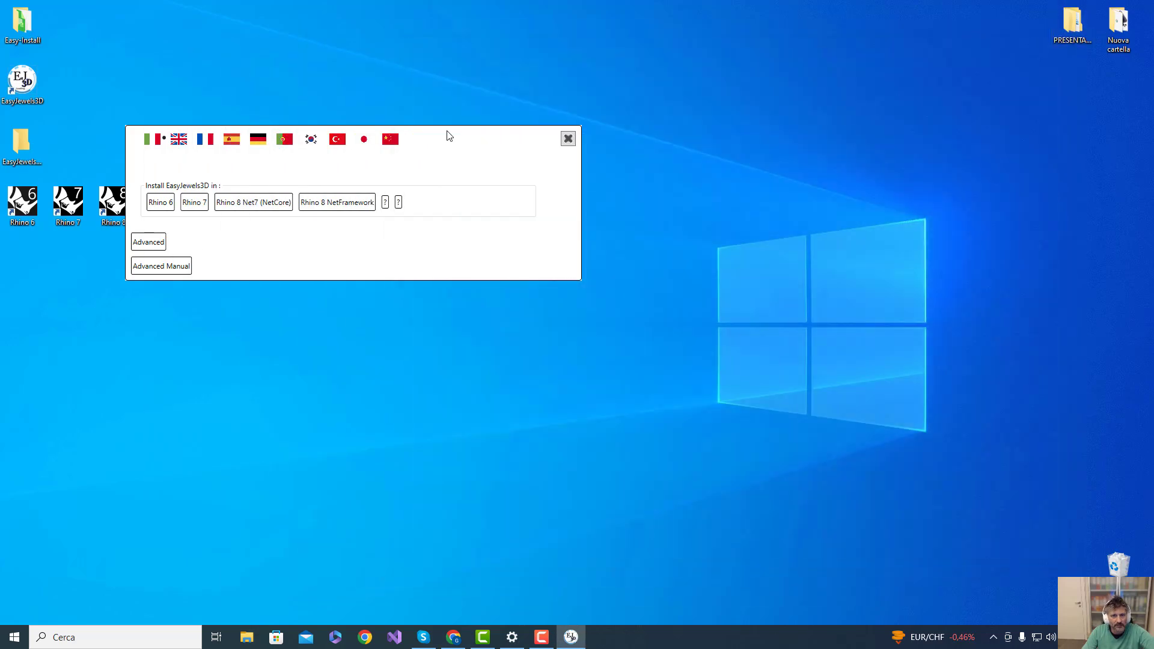
{"action": "left_click_drag", "start_coordinate": [446, 134], "coordinate": [600, 59]}
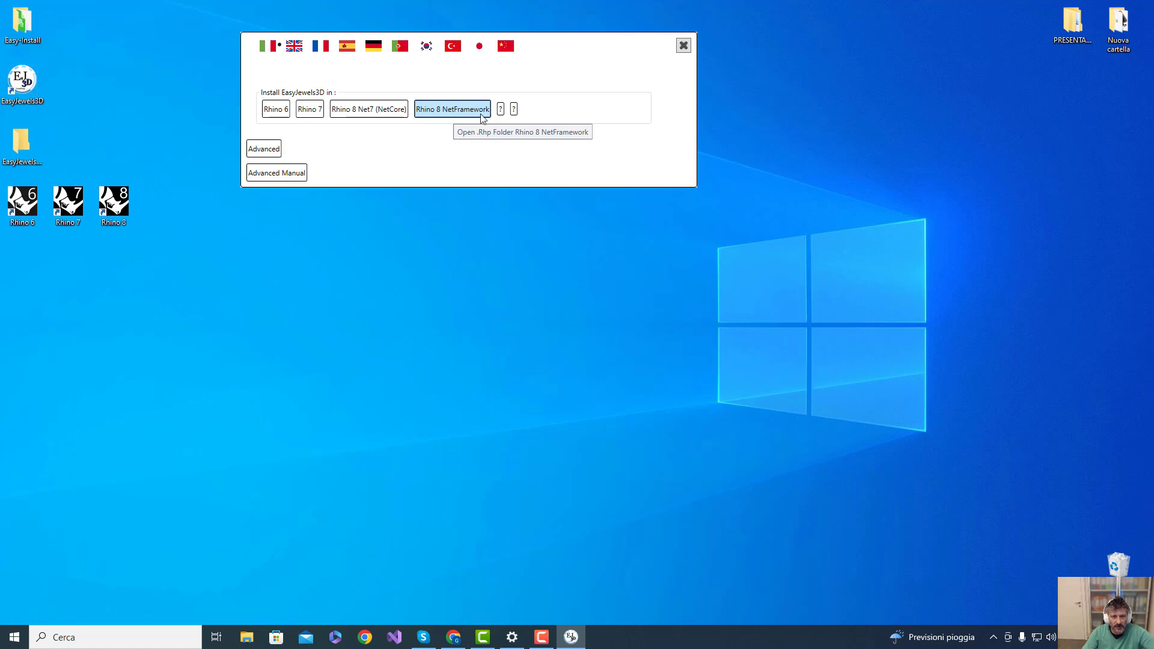
- Exit the plugin installer without installing anything and reopen it from the EasyJewels3D desktop shortcut
{"action": "left_click", "coordinate": [683, 46]}
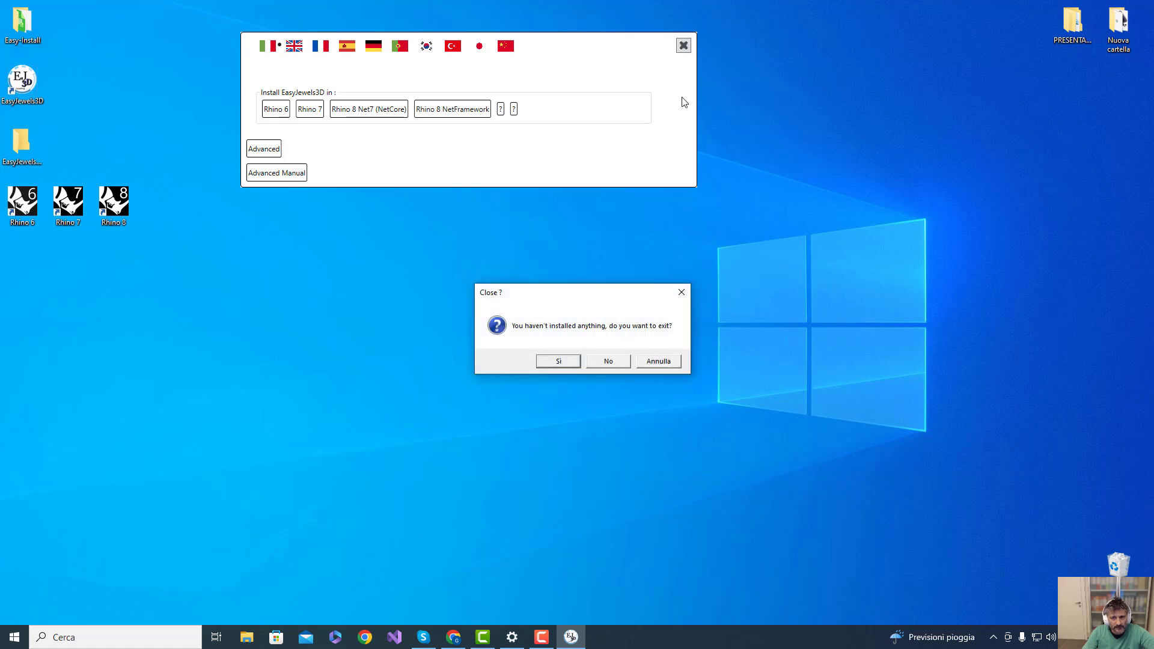
{"action": "left_click", "coordinate": [558, 362]}
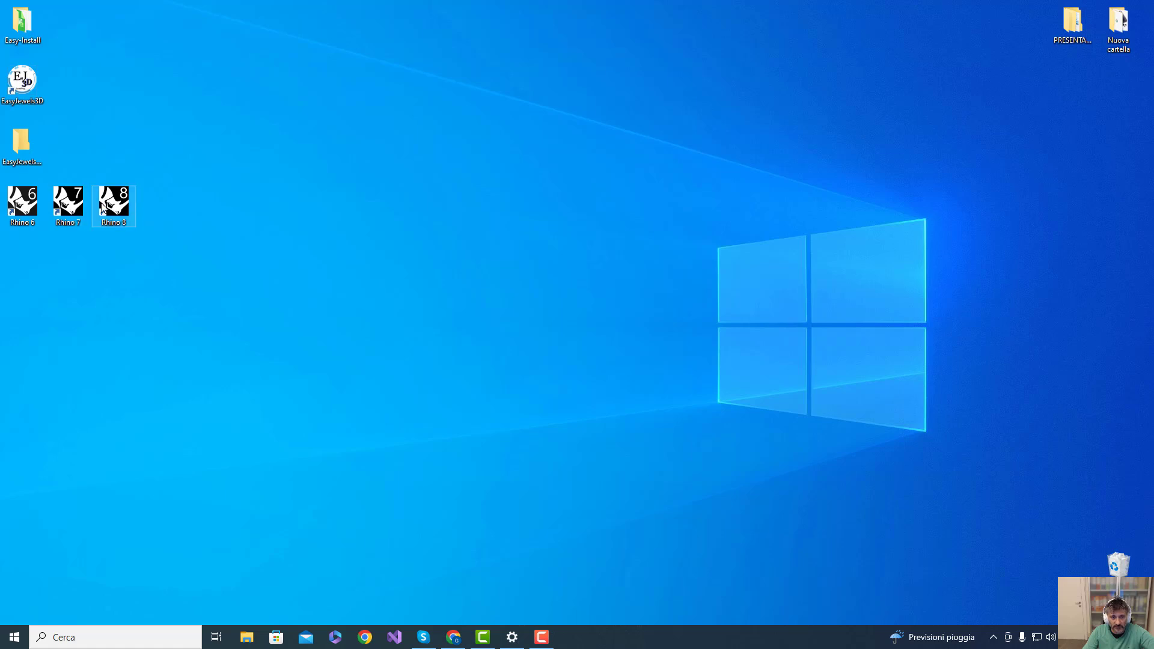
{"action": "double_click", "coordinate": [8, 81]}
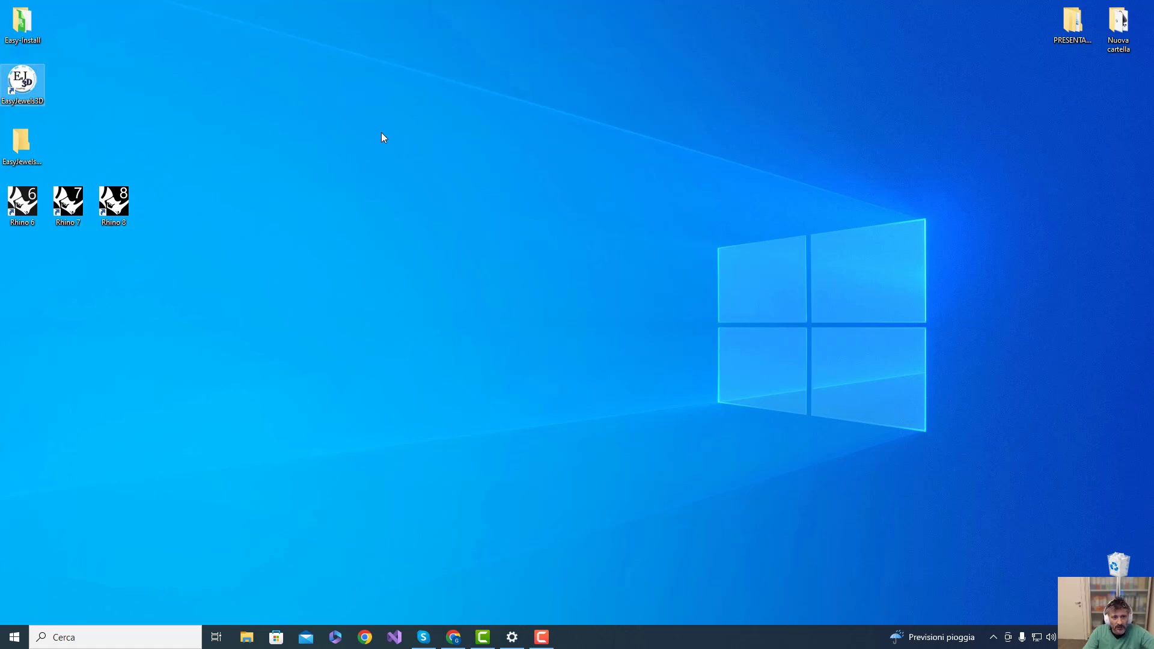
{"action": "left_click_drag", "start_coordinate": [473, 150], "coordinate": [599, 66]}
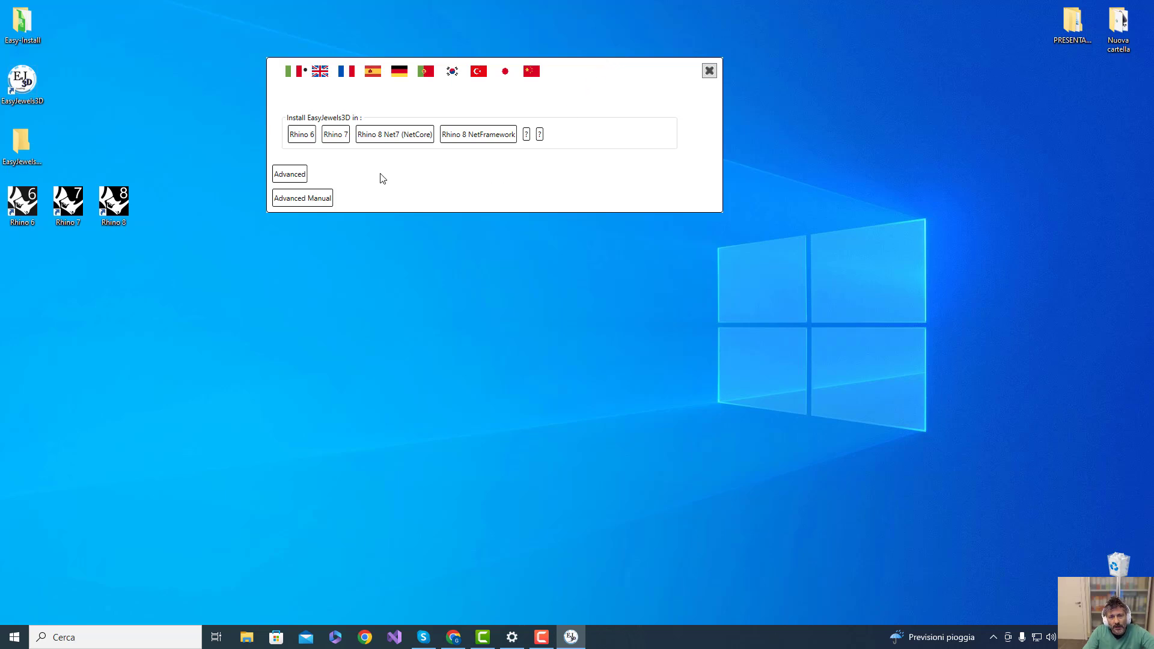
- Install EasyJewels3D in Rhino 7 and Rhino 8 Net7 (NetCore), agreeing to load the plugins, and exit the installer
{"action": "left_click", "coordinate": [336, 134]}
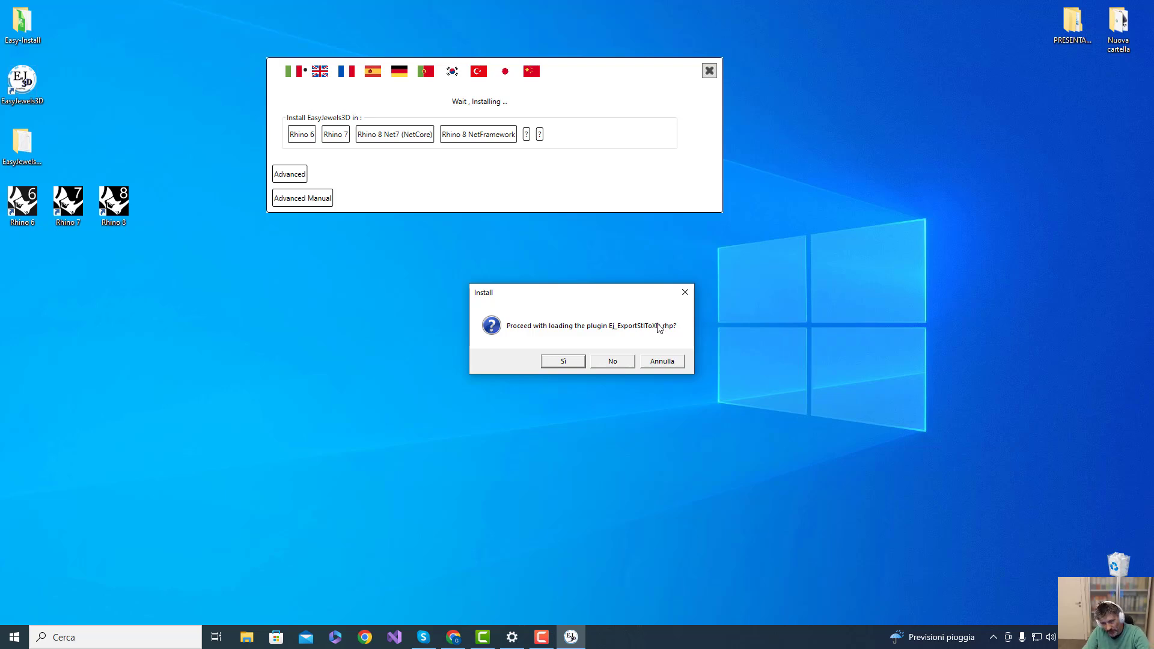
{"action": "left_click", "coordinate": [565, 360]}
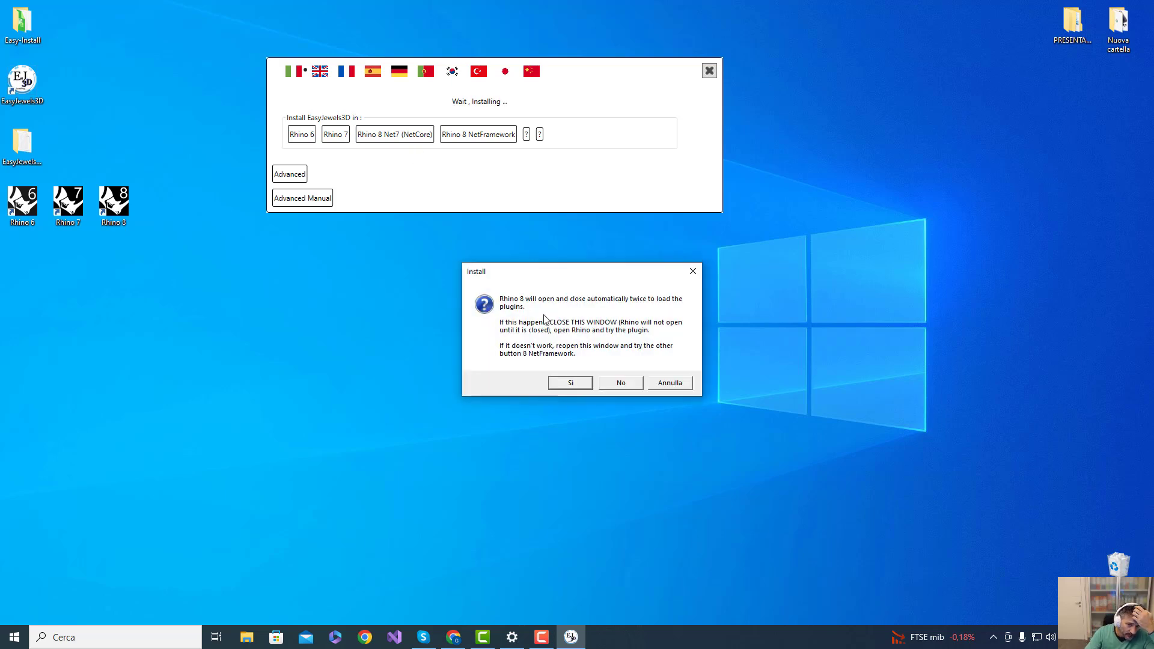
{"action": "left_click", "coordinate": [577, 385]}
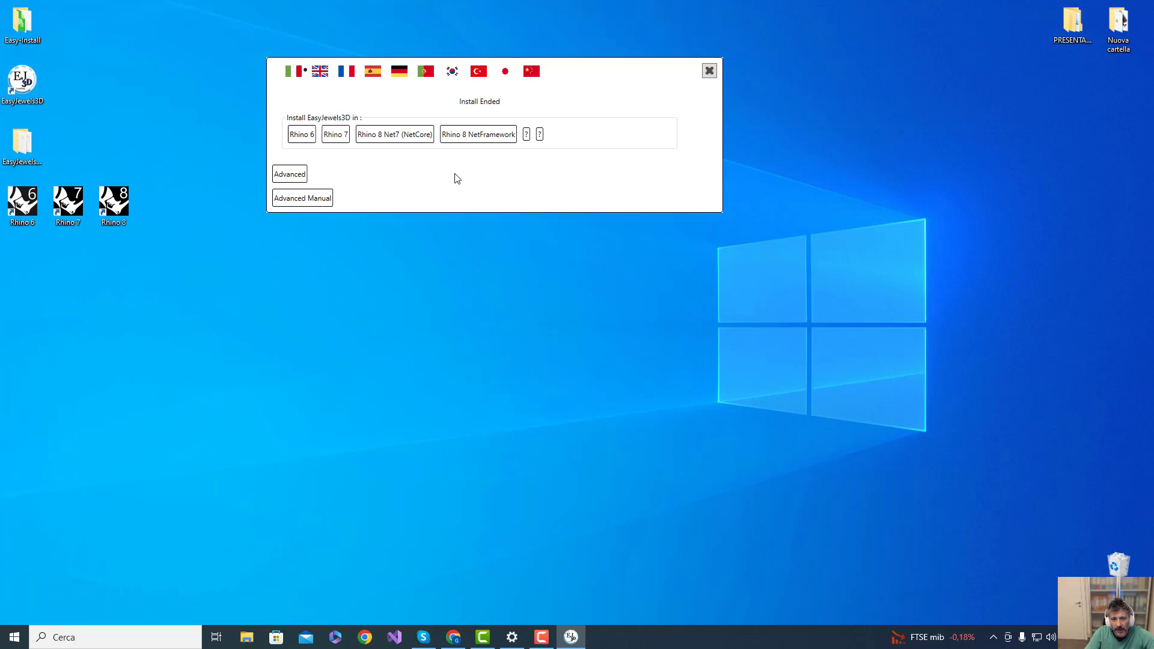
{"action": "left_click", "coordinate": [709, 71]}
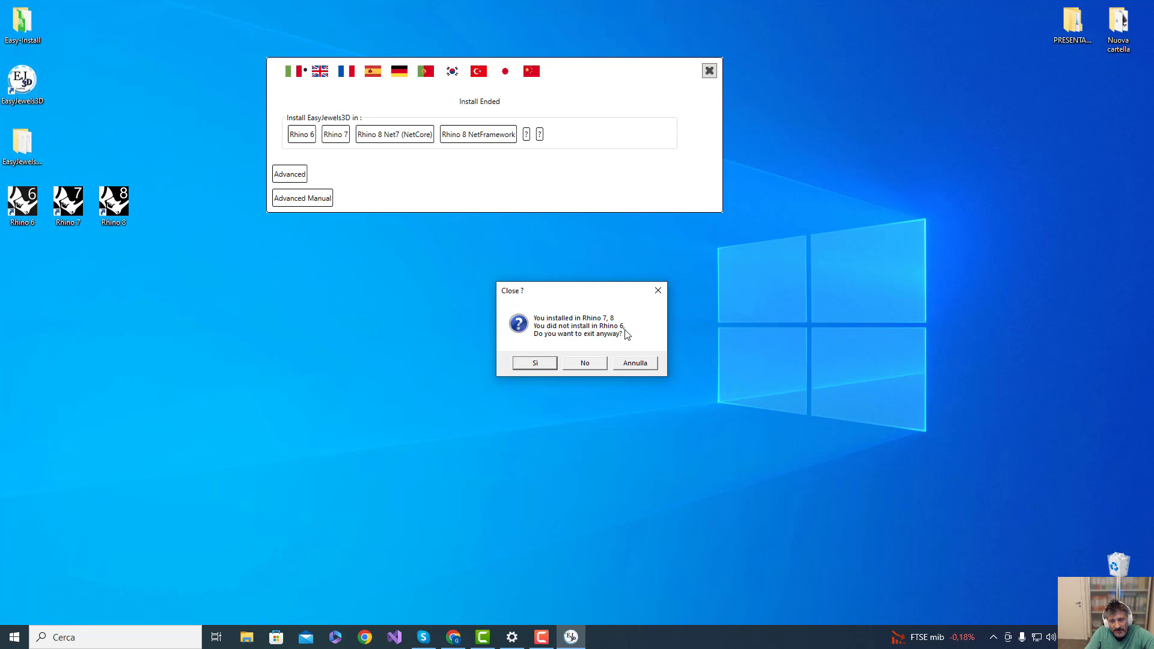
{"action": "left_click", "coordinate": [535, 362]}
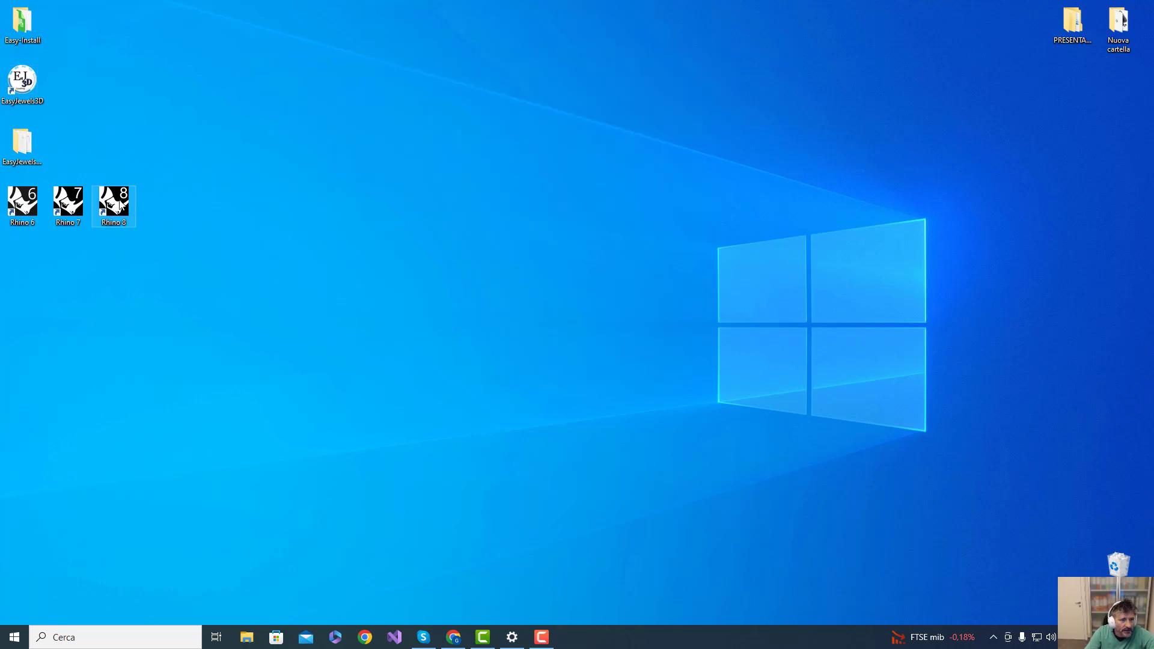
- Launch Rhino 7 and close the Ej Timer window
{"action": "double_click", "coordinate": [88, 198]}
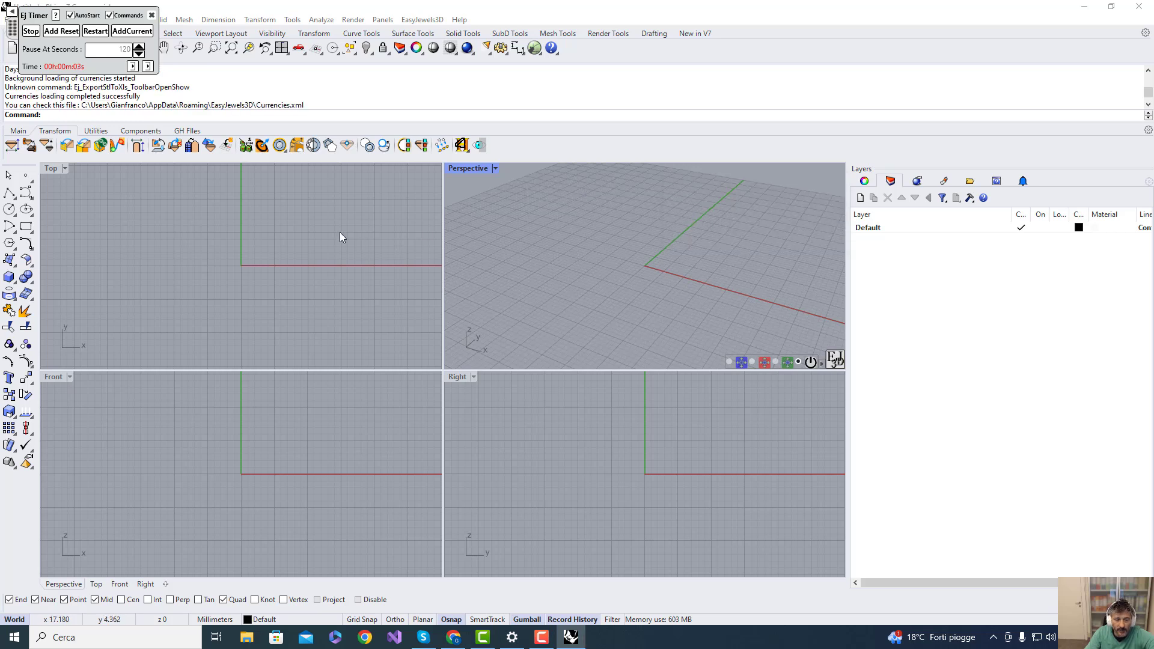
{"action": "left_click", "coordinate": [151, 16]}
- Undock the EasyJewels3D toolbar group so it floats over the viewports, and close Rhino 7
{"action": "left_click_drag", "start_coordinate": [6, 142], "coordinate": [148, 223]}
{"action": "left_click", "coordinate": [166, 213]}
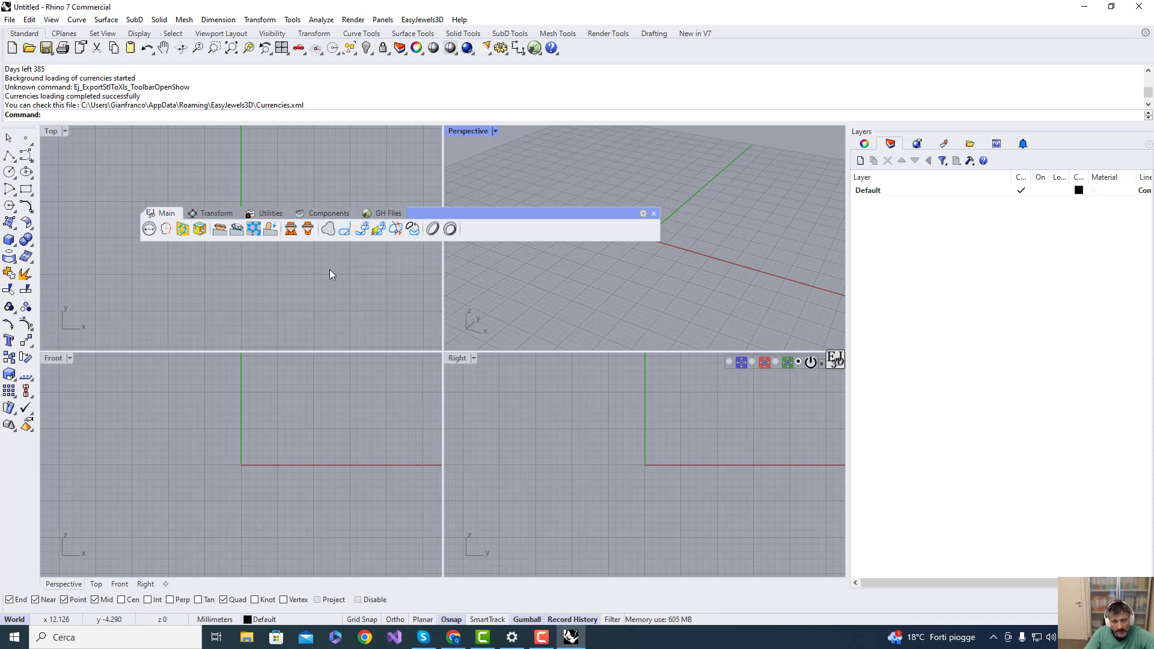
{"action": "left_click_drag", "start_coordinate": [557, 214], "coordinate": [528, 175]}
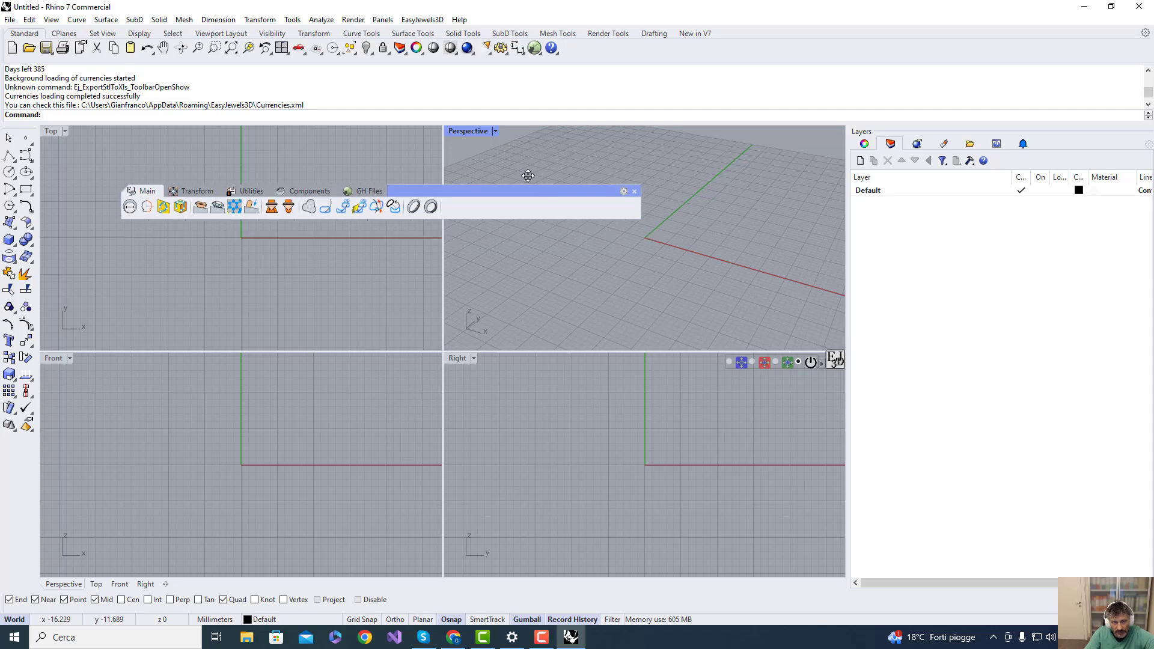
{"action": "left_click", "coordinate": [1138, 6]}
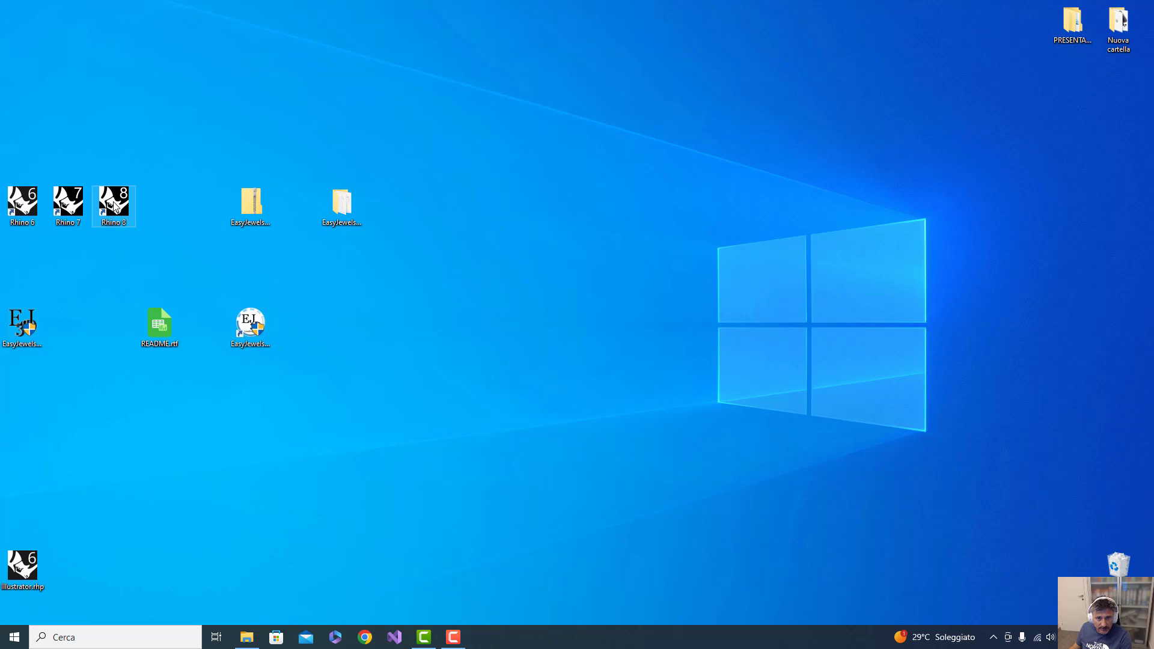
- Launch Rhino 8 and close the Current Gems Tab window
{"action": "double_click", "coordinate": [114, 205]}
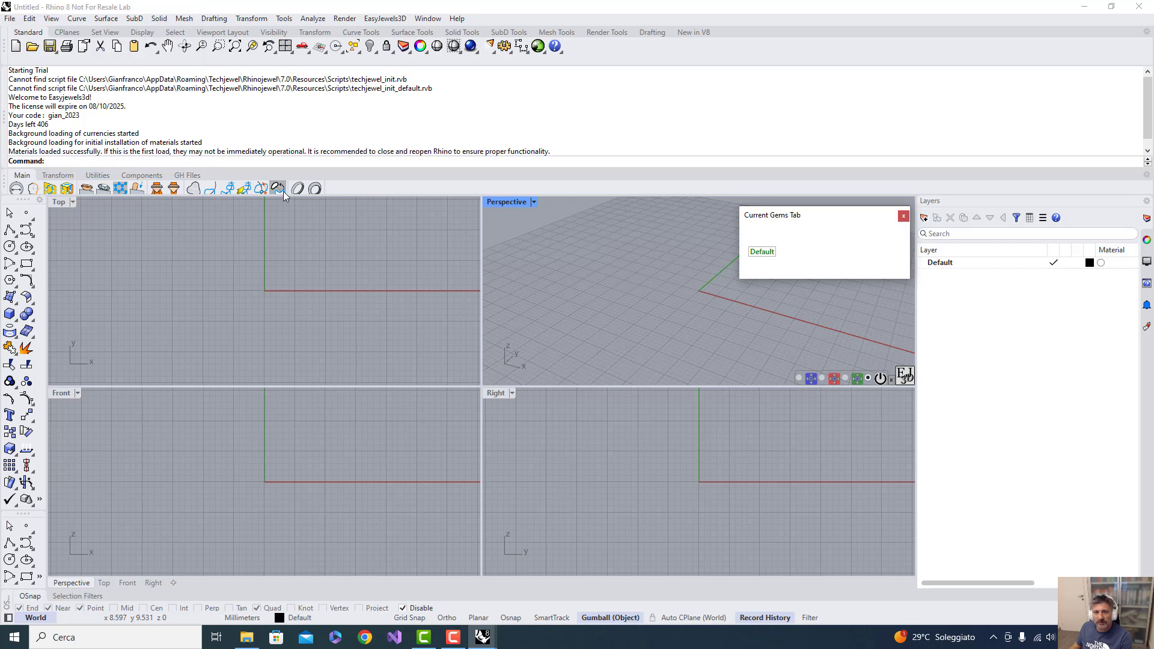
{"action": "left_click", "coordinate": [904, 218]}
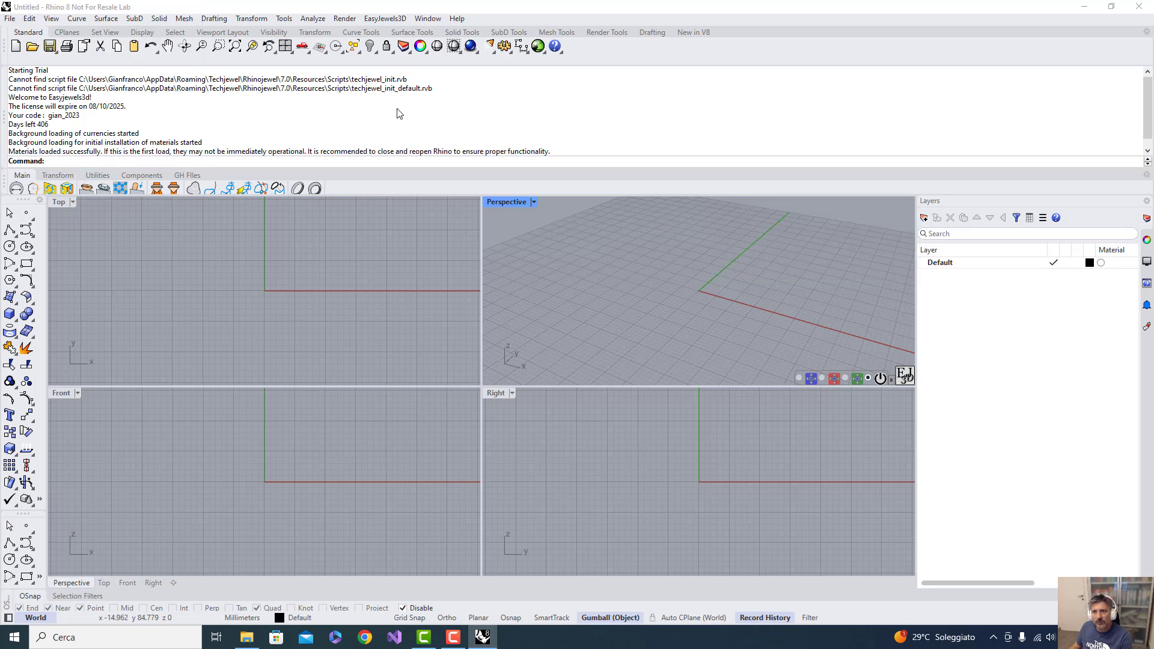
- Close the EasyJewels3D_tb_rh8 toolbar file in the Rhino toolbar options and confirm the change
{"action": "left_click", "coordinate": [504, 47]}
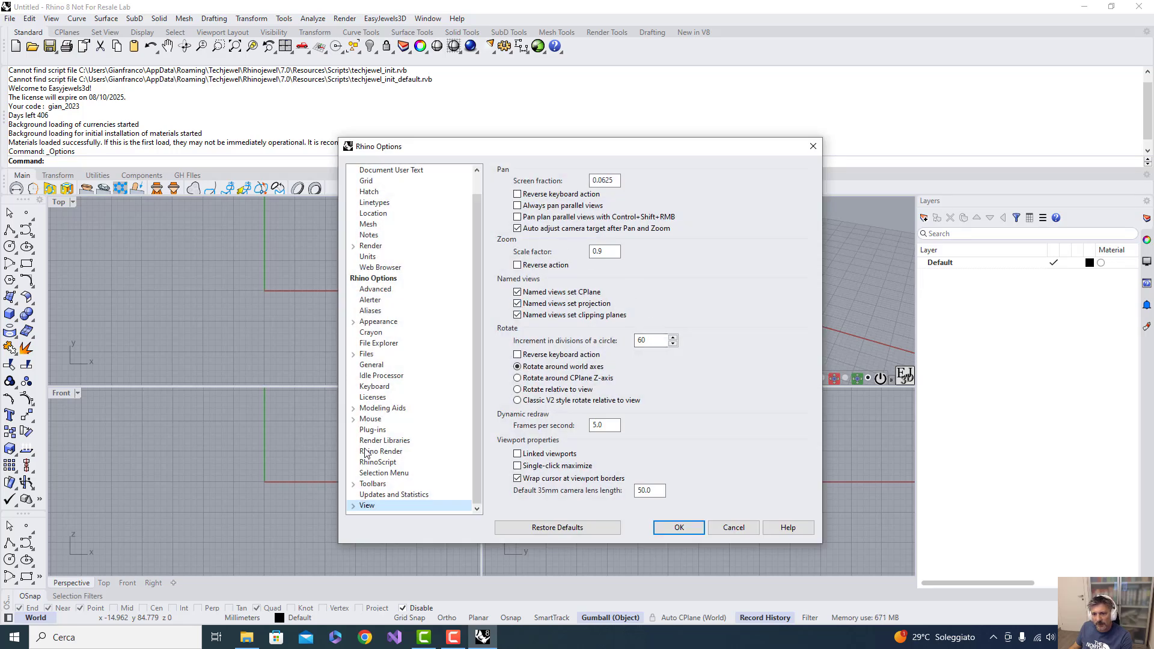
{"action": "left_click", "coordinate": [374, 484]}
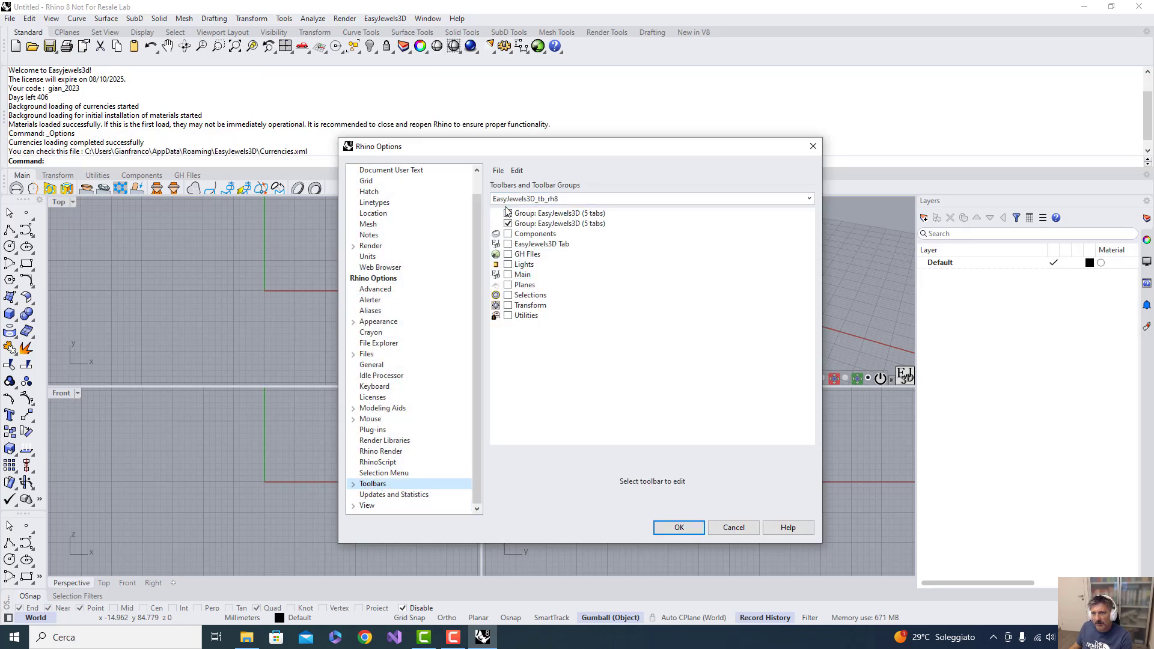
{"action": "left_click", "coordinate": [498, 172]}
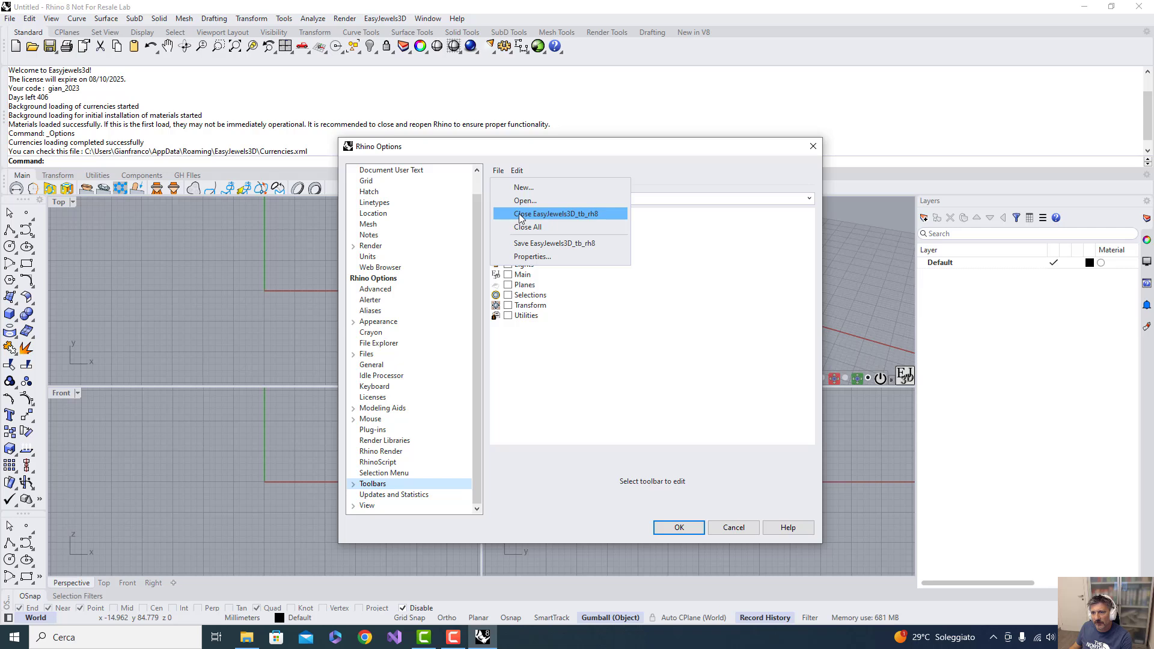
{"action": "left_click", "coordinate": [519, 214]}
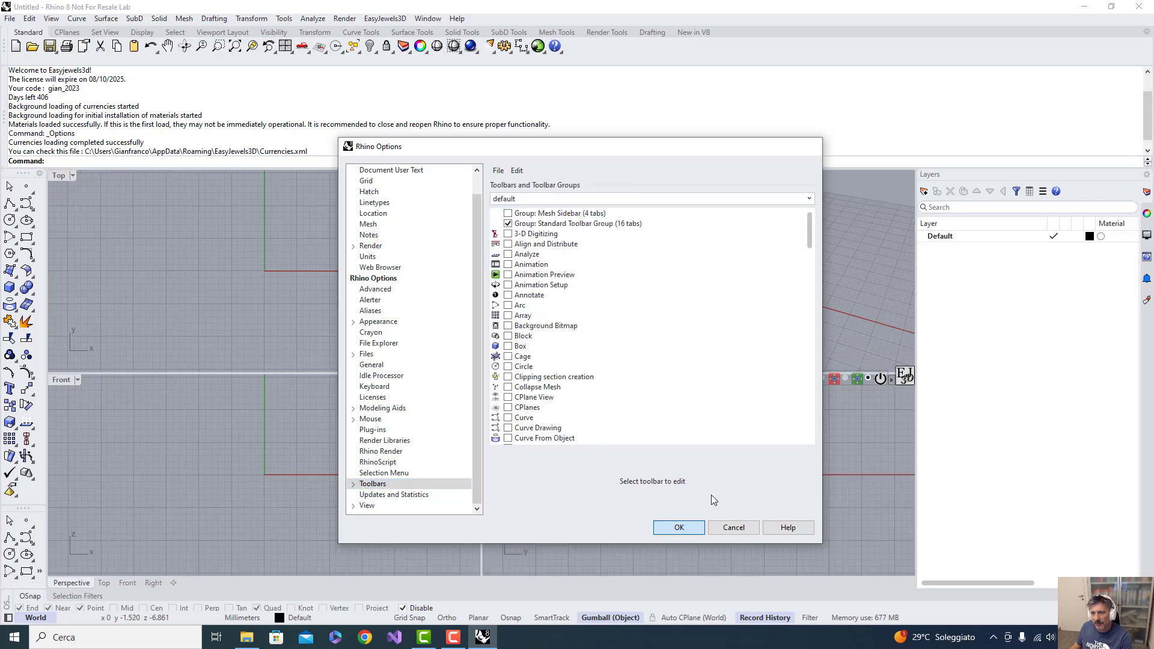
{"action": "key", "text": "Return"}
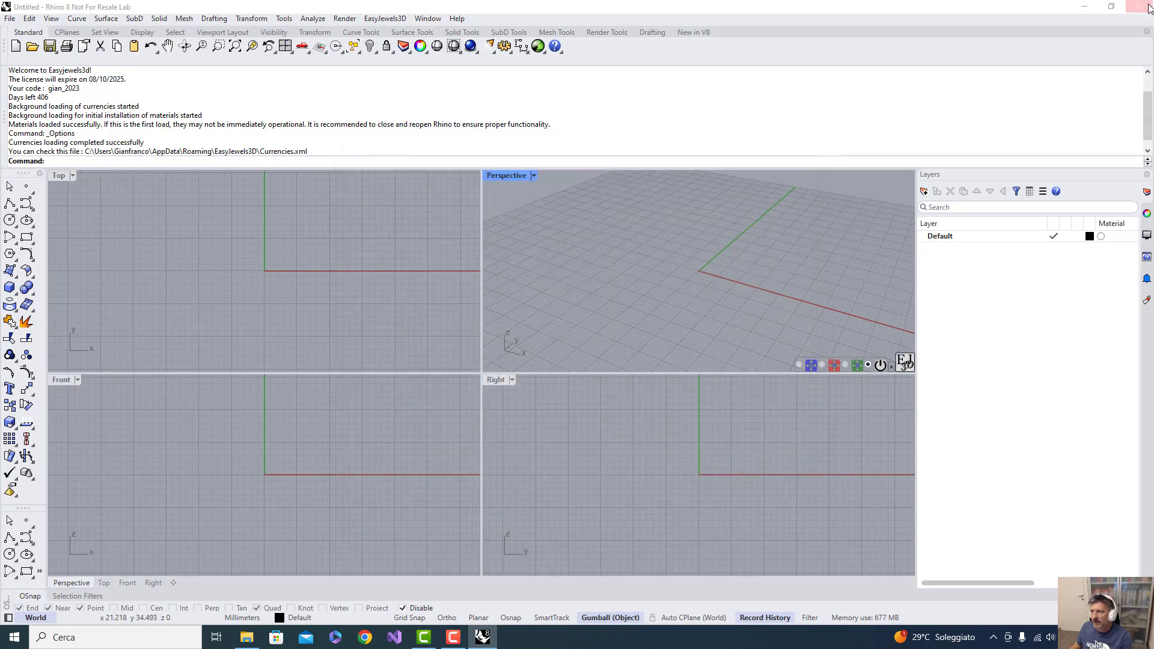
- Restart Rhino 8 and close the Current Gems Tab window
{"action": "left_click", "coordinate": [1148, 7]}
{"action": "double_click", "coordinate": [125, 193]}
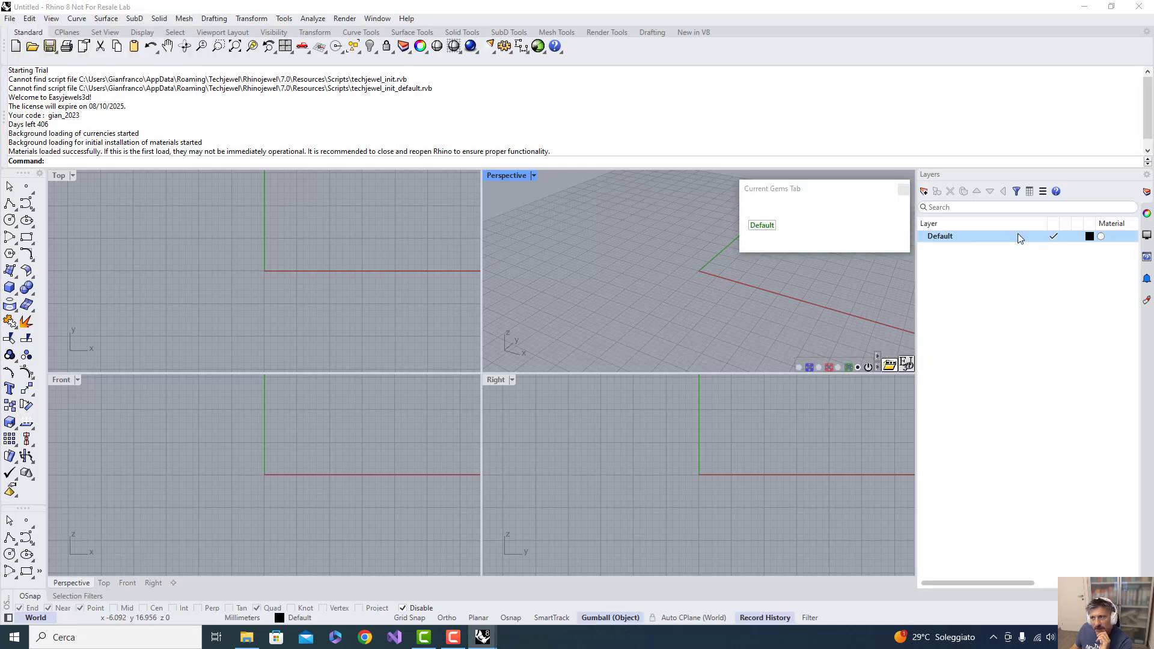
{"action": "left_click", "coordinate": [904, 190]}
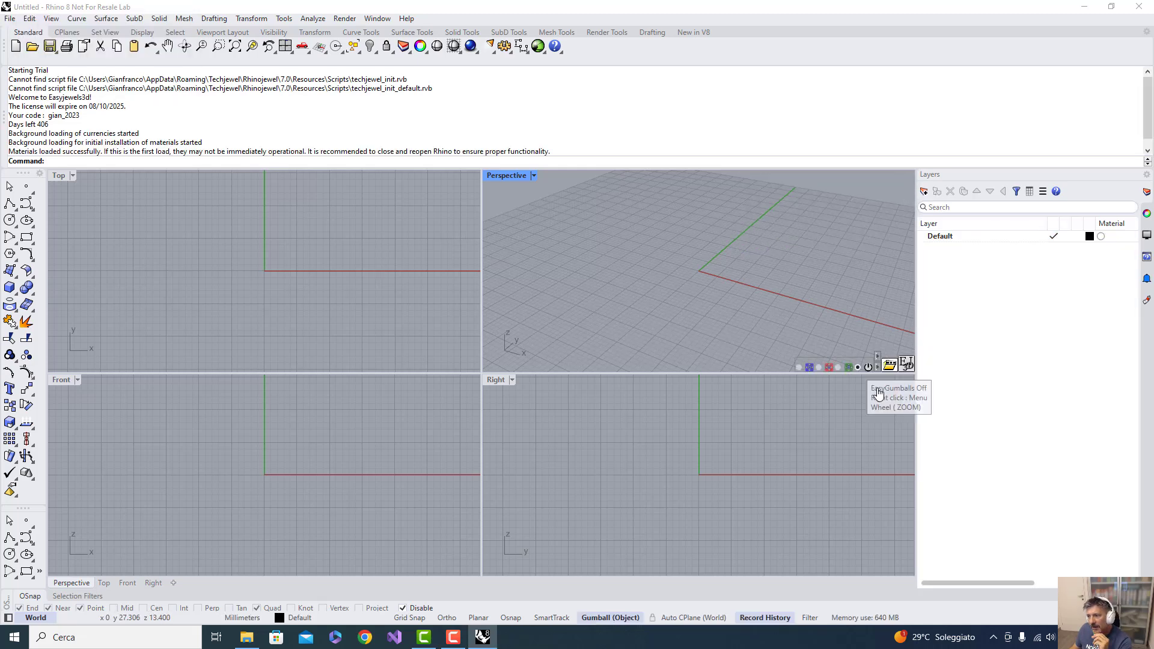
- Reload the missing EasyJewels3D toolbar using the plugin's Ej_ToolbarOpenShow function
{"action": "right_click", "coordinate": [906, 365]}
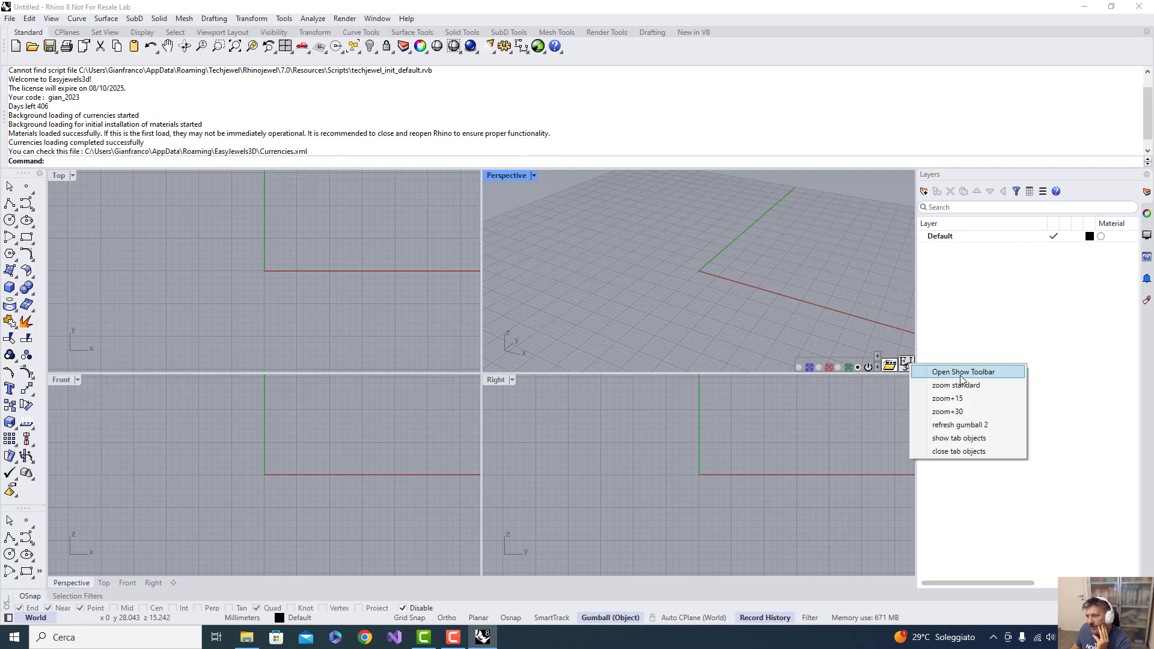
{"action": "left_click", "coordinate": [885, 331]}
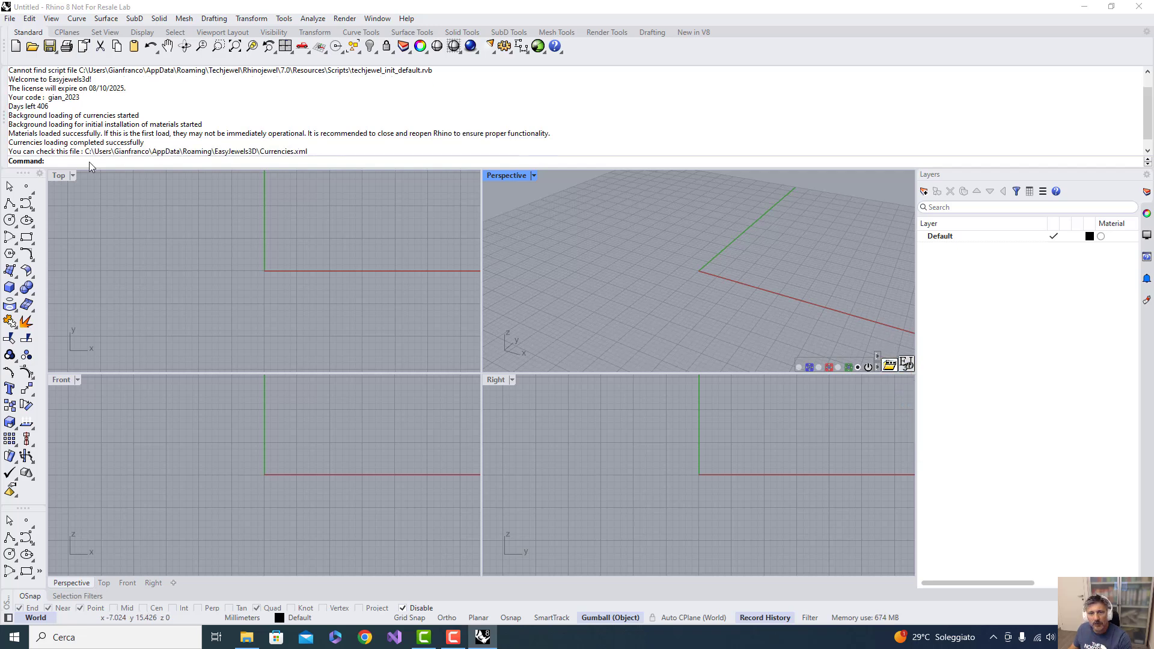
{"action": "type", "text": "_Ej_"}
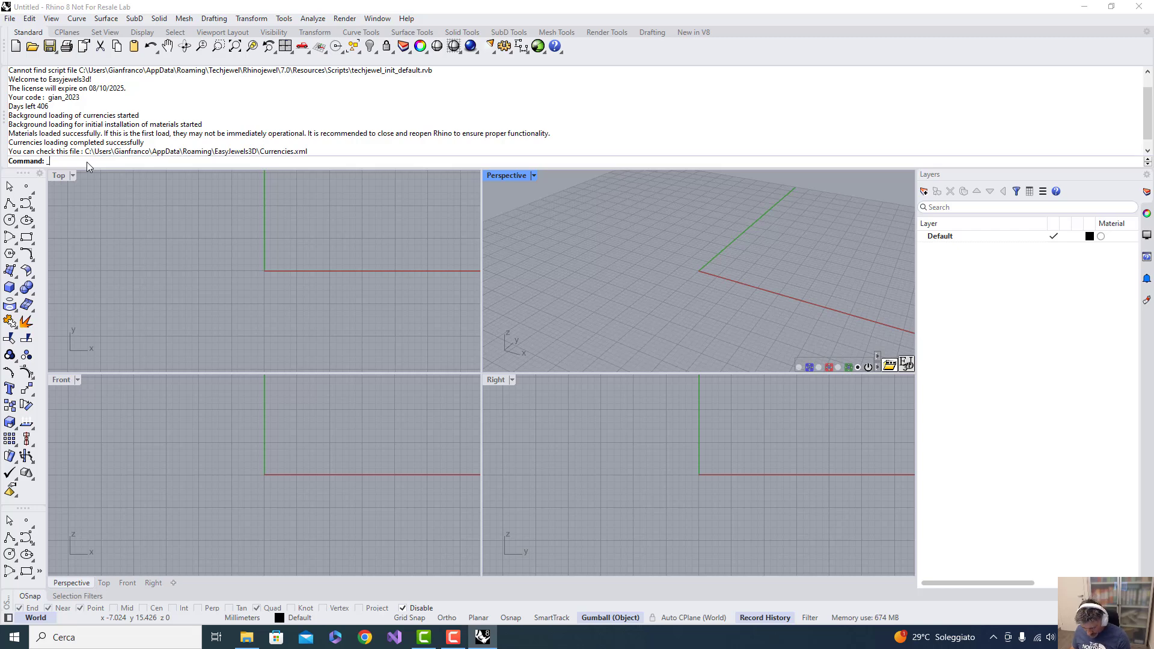
{"action": "type", "text": "ToolbarOpenShow"}
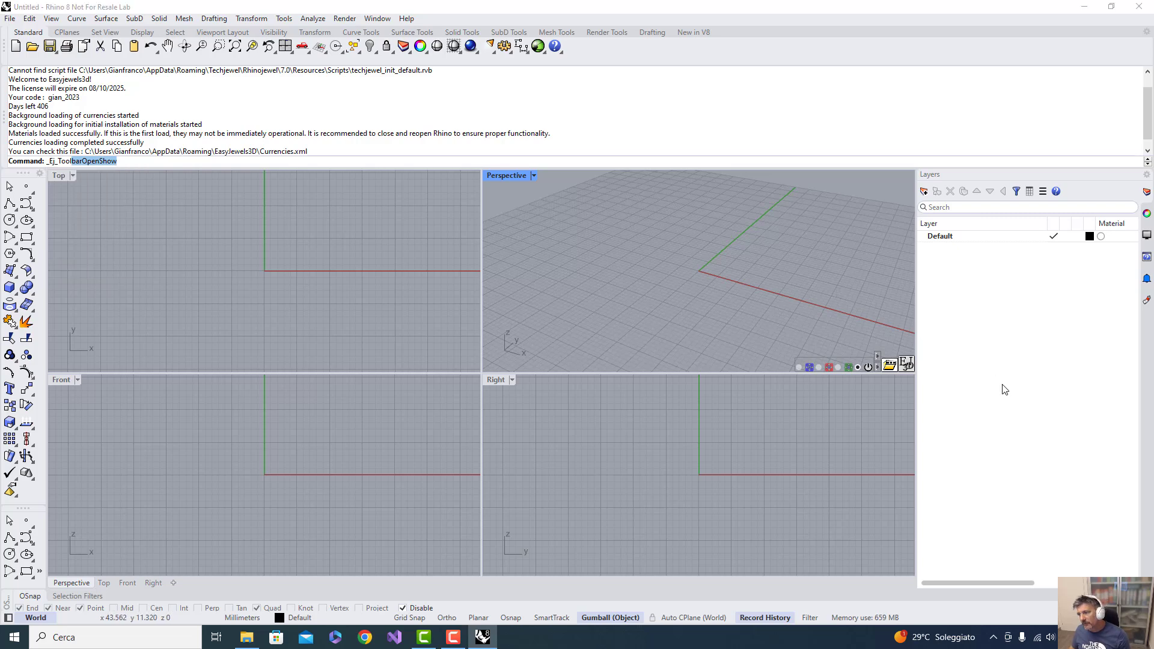
{"action": "left_click", "coordinate": [892, 368]}
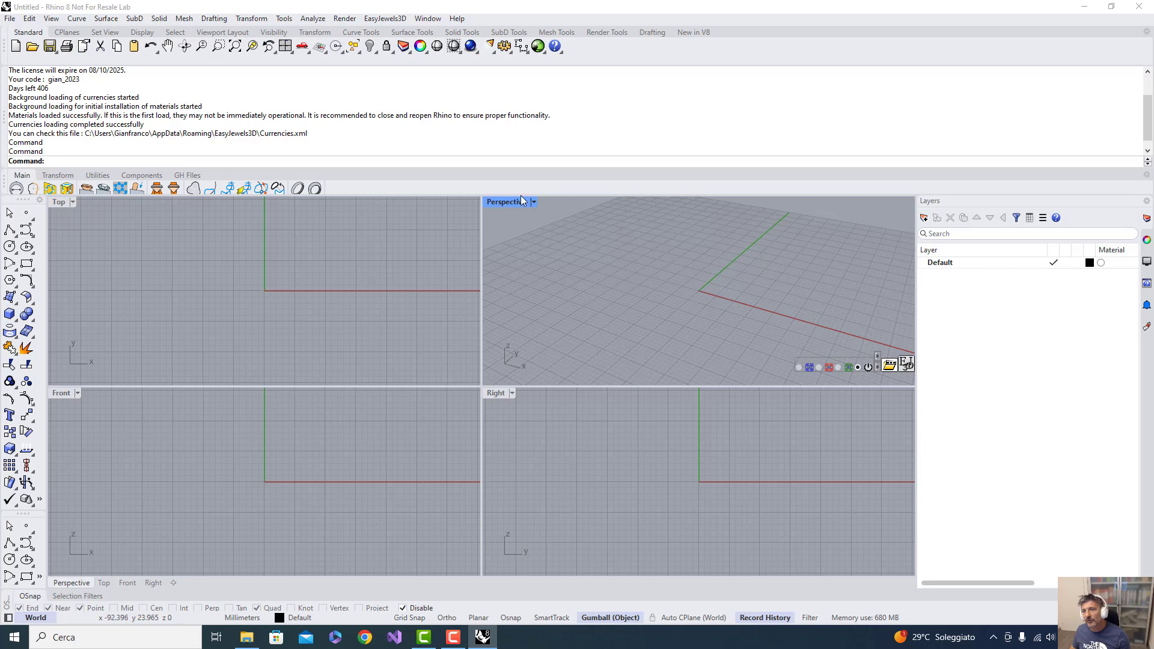
- Check the groups of the EasyJewels3D_tb_rh8 toolbar file in the Rhino toolbar options and accept the dialog
{"action": "left_click", "coordinate": [505, 48]}
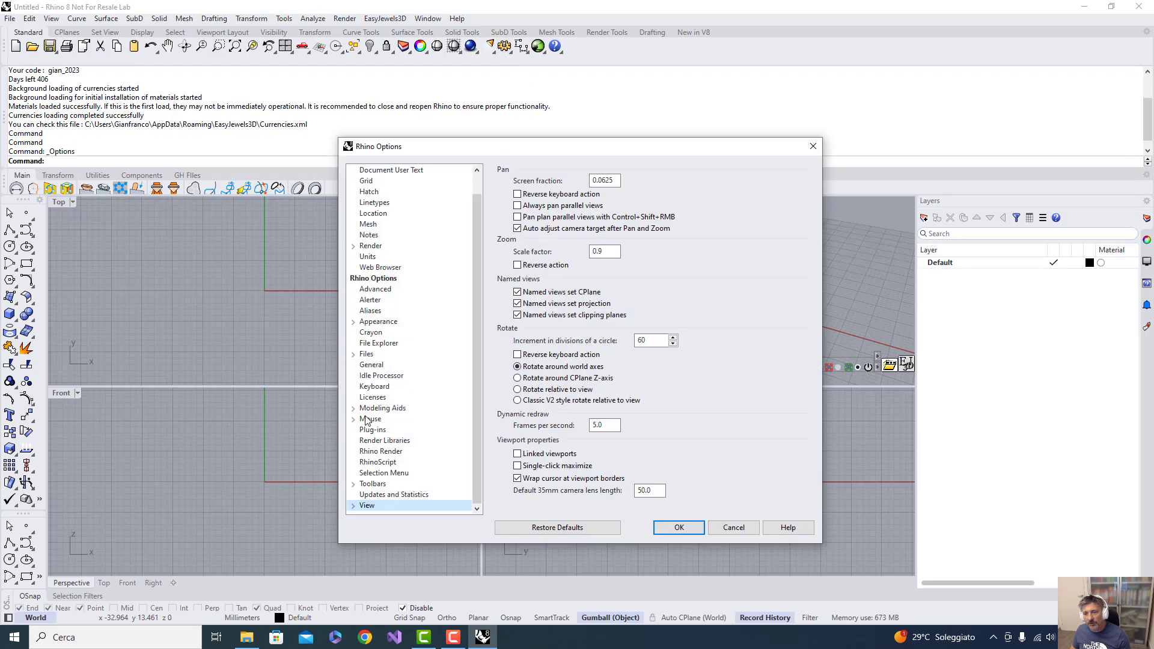
{"action": "left_click", "coordinate": [373, 484]}
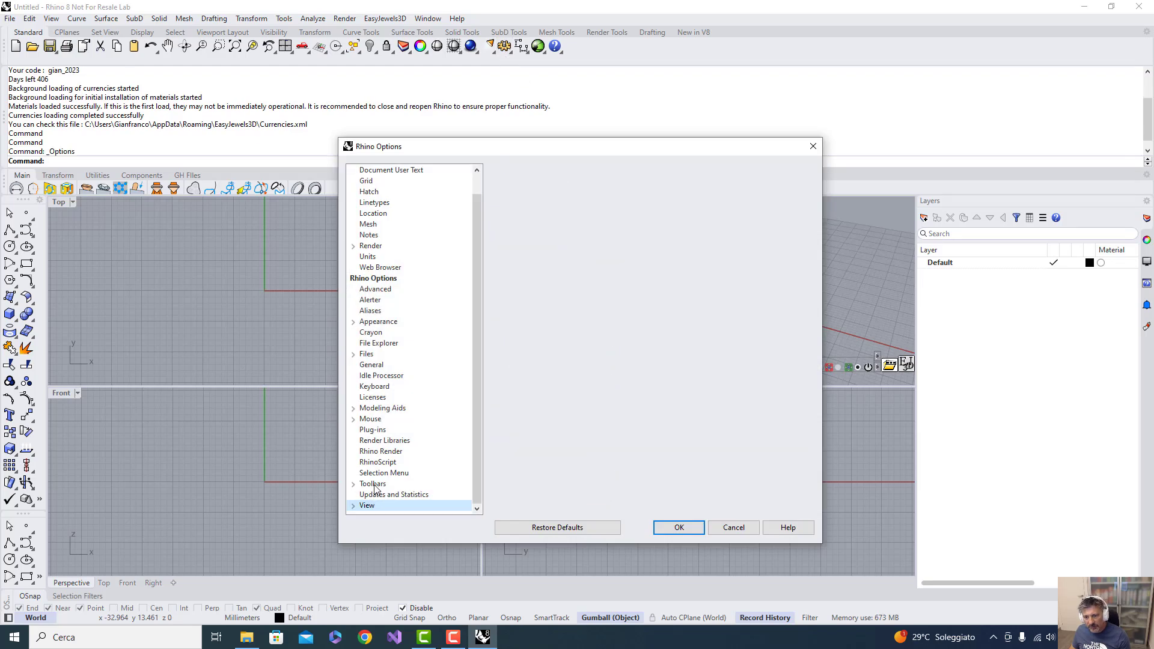
{"action": "left_click", "coordinate": [539, 199]}
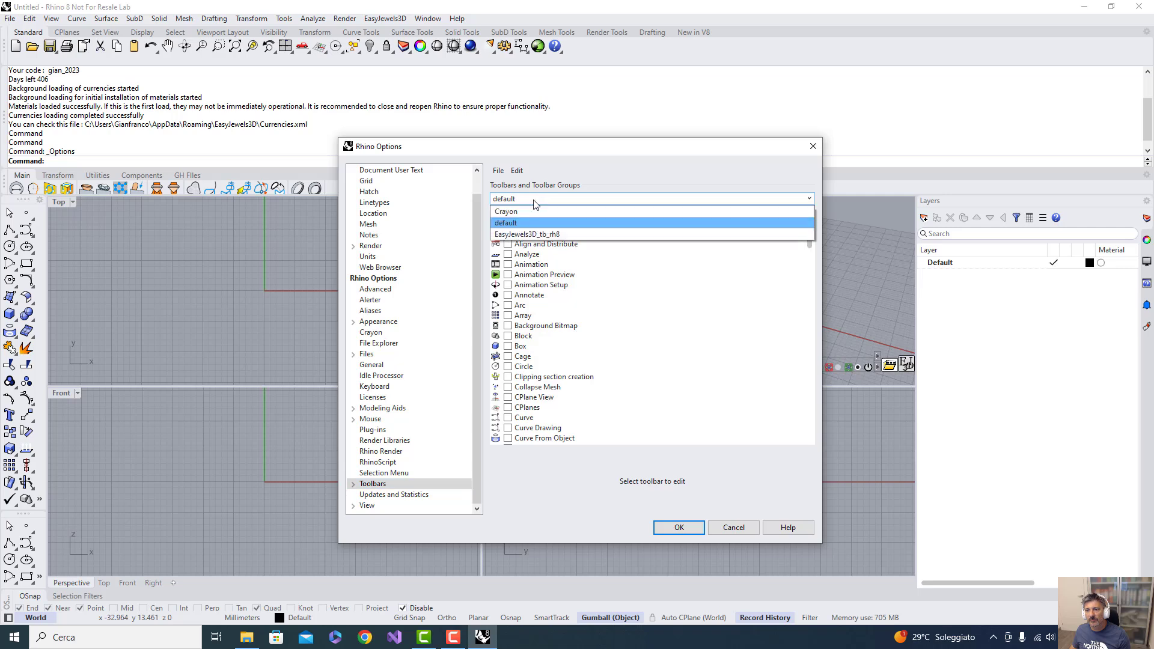
{"action": "left_click", "coordinate": [529, 233]}
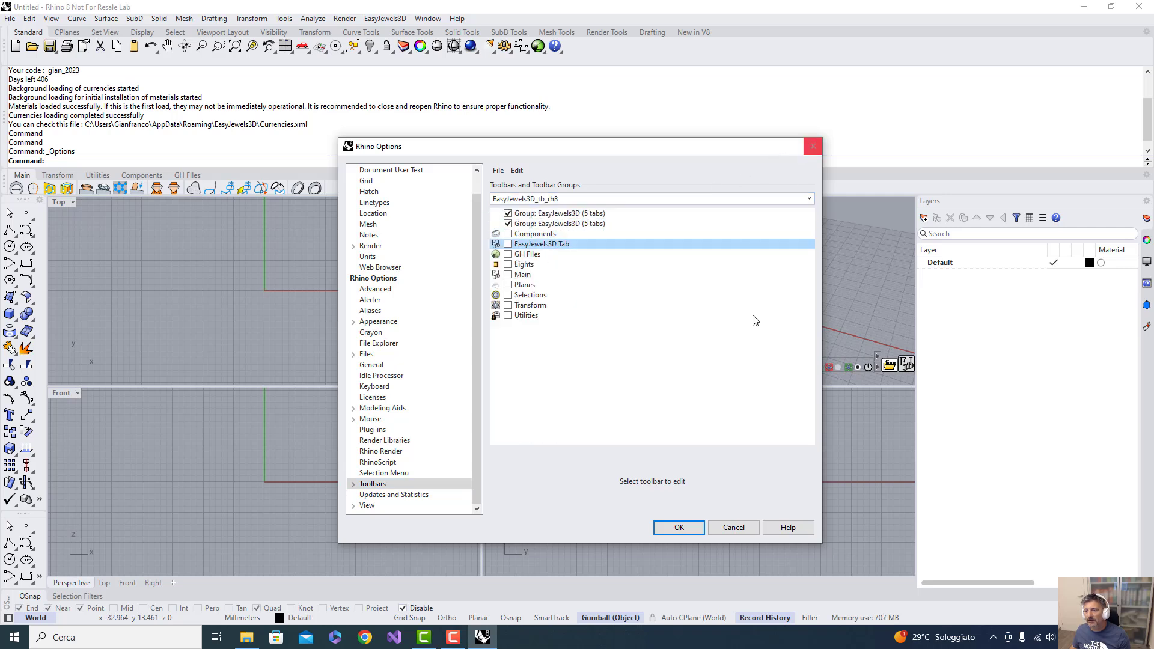
{"action": "left_click", "coordinate": [678, 528]}
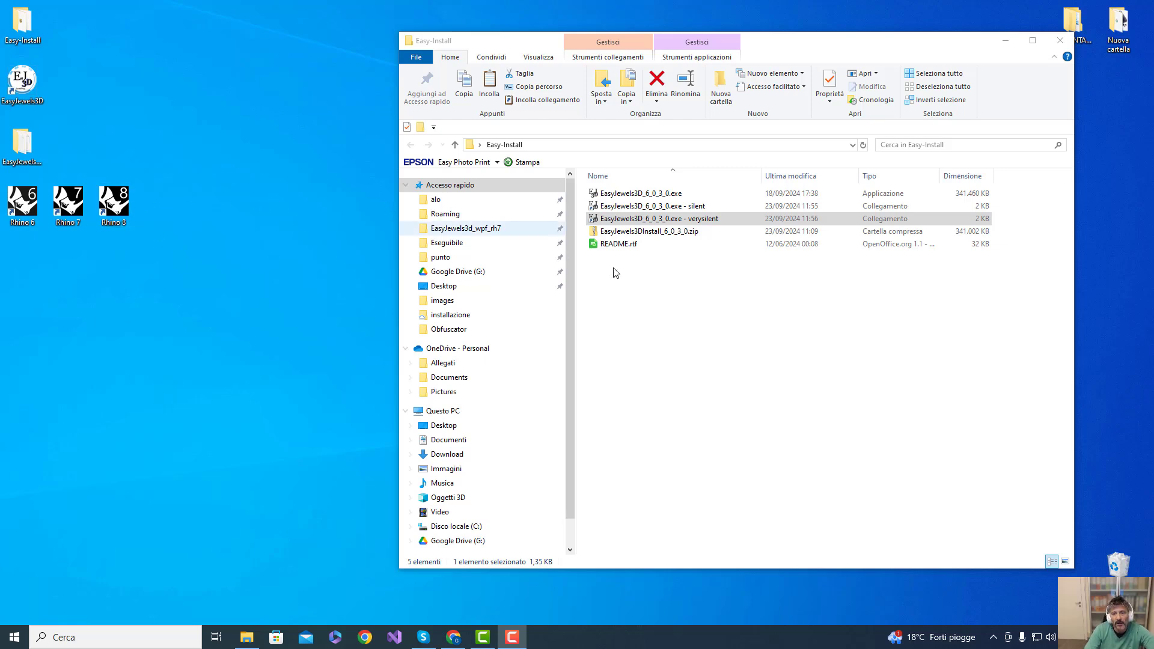
- Minimize the Easy-Install folder, open the EasyJewels3D loader from the desktop to view its Rhino version choices, and close it
{"action": "left_click", "coordinate": [646, 196]}
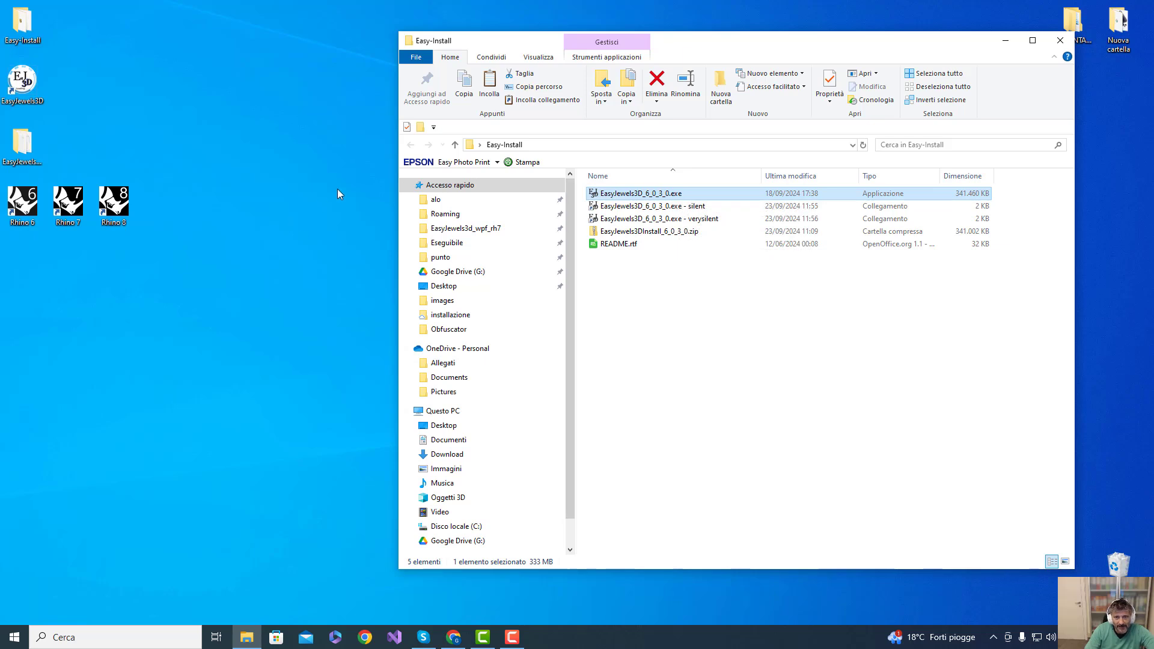
{"action": "left_click", "coordinate": [1005, 41]}
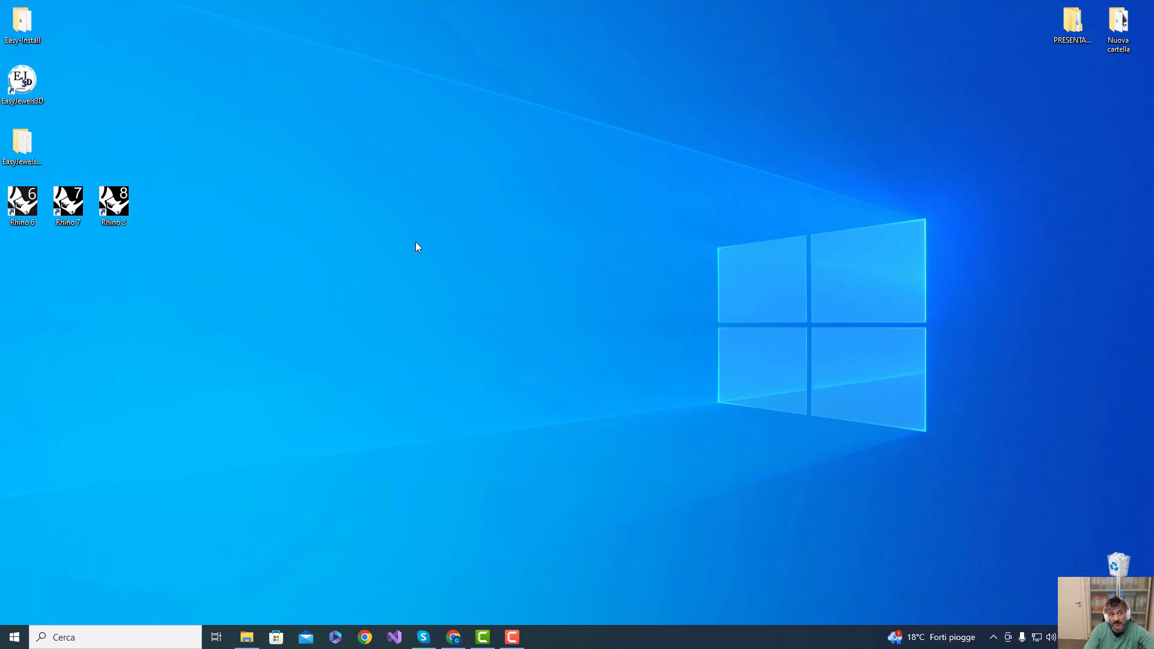
{"action": "left_click", "coordinate": [22, 81]}
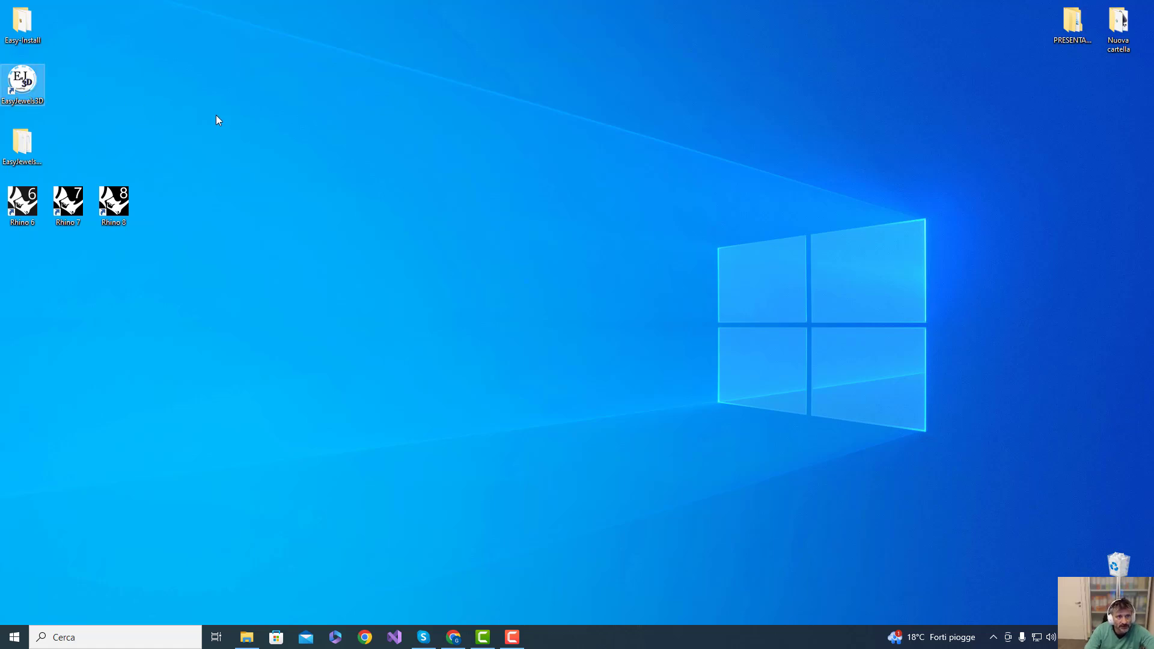
{"action": "left_click_drag", "start_coordinate": [352, 30], "coordinate": [778, 42]}
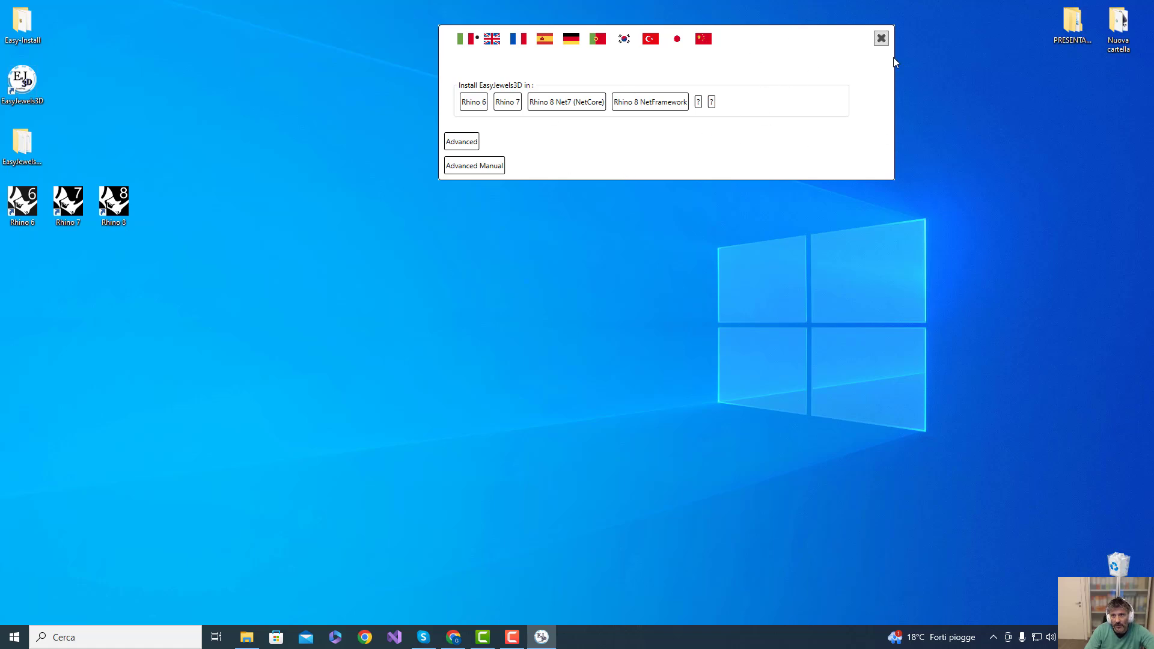
{"action": "double_click", "coordinate": [114, 203]}
{"action": "left_click", "coordinate": [881, 39]}
- Look over the log files in the desktop's EasyJewels3D_Loader folder and close the folder
{"action": "left_click", "coordinate": [559, 364]}
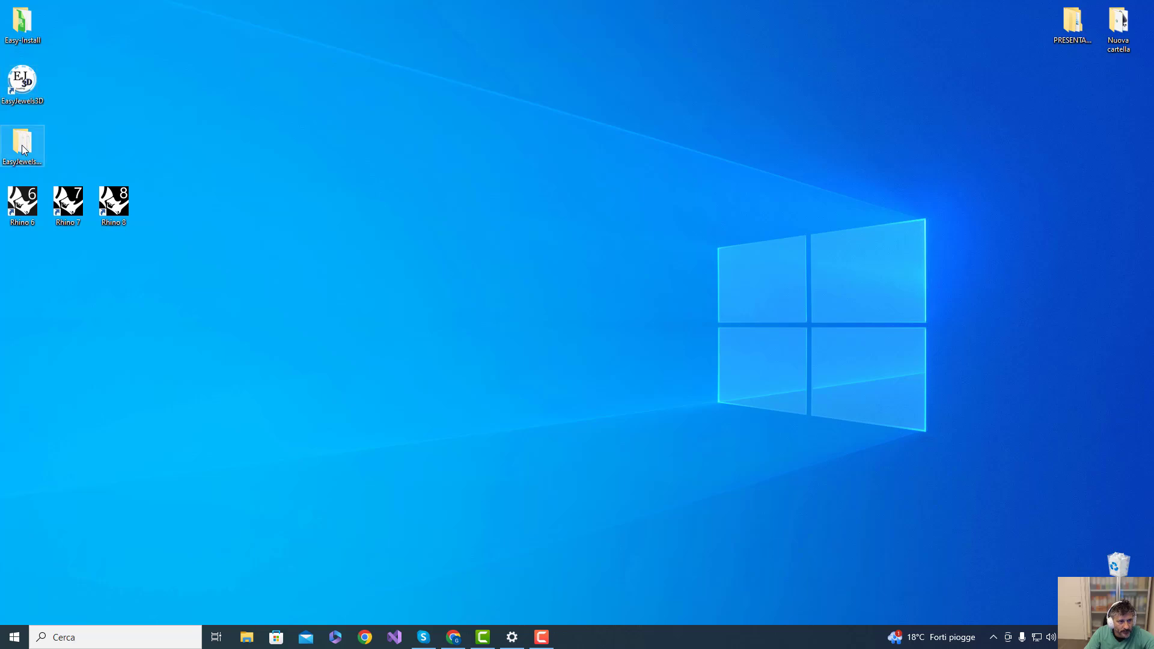
{"action": "double_click", "coordinate": [22, 149]}
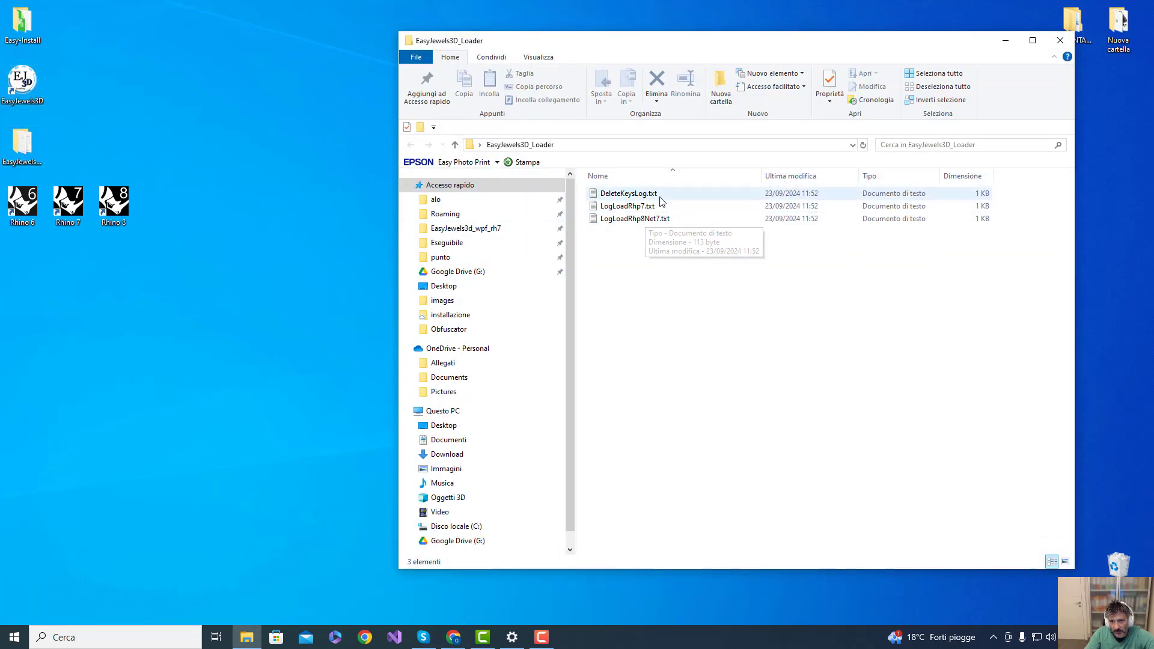
{"action": "left_click", "coordinate": [1058, 42]}
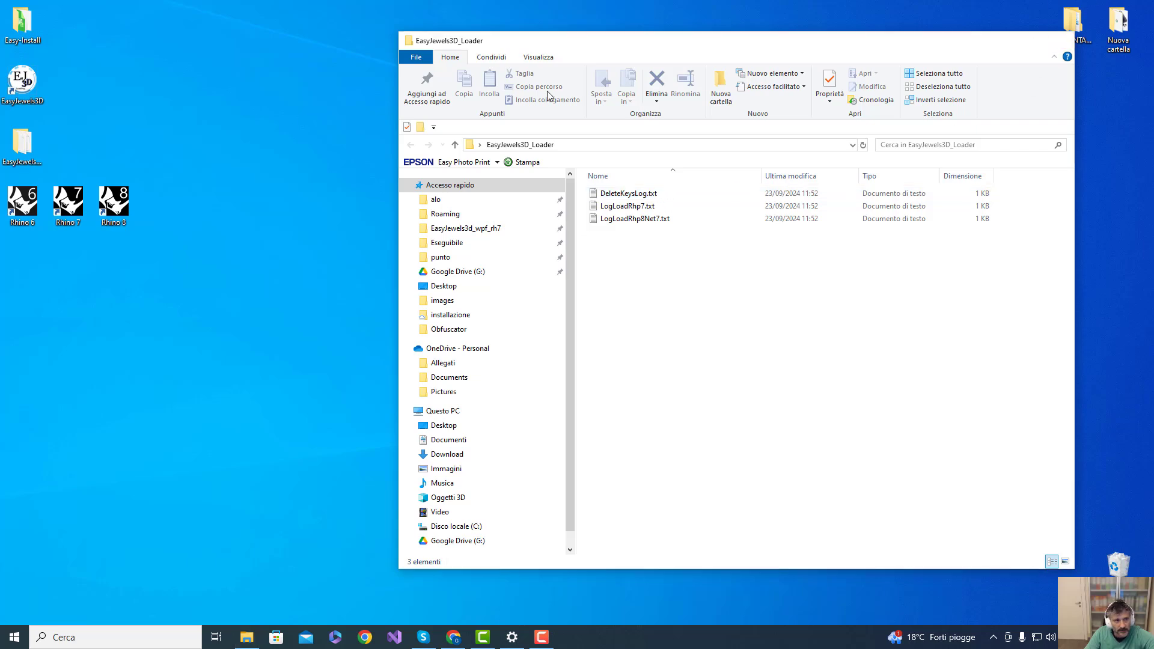
- Create a shortcut to EasyJewels3D_6_0_3_0.exe inside the Easy-Install folder
{"action": "double_click", "coordinate": [21, 23]}
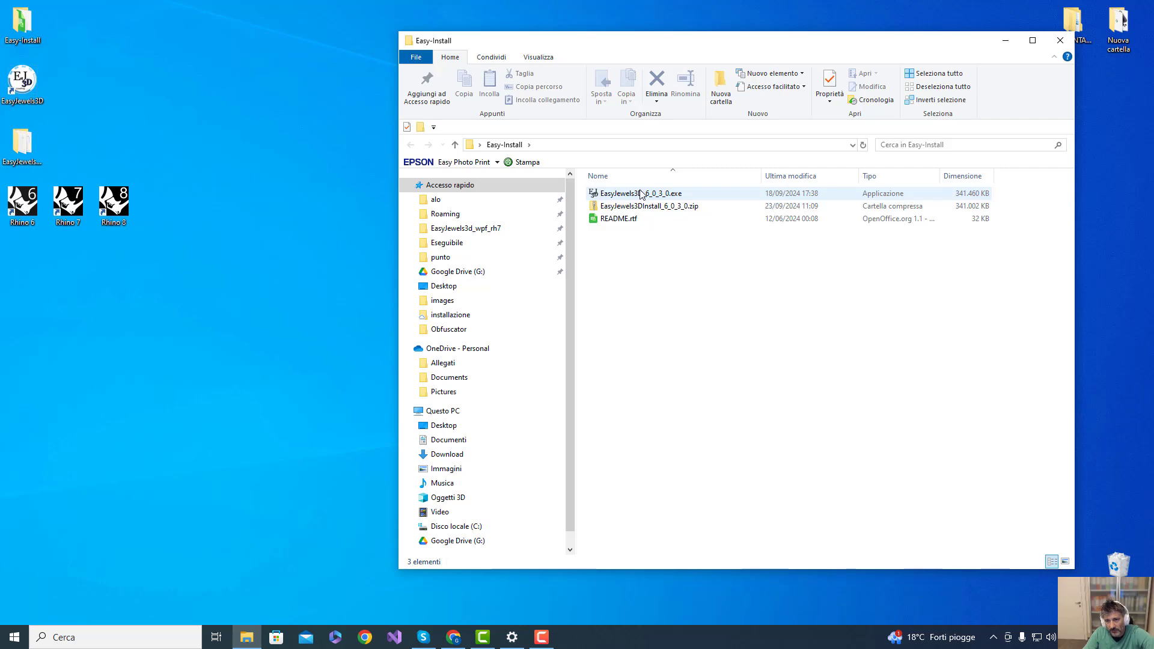
{"action": "mouse_move", "coordinate": [640, 194]}
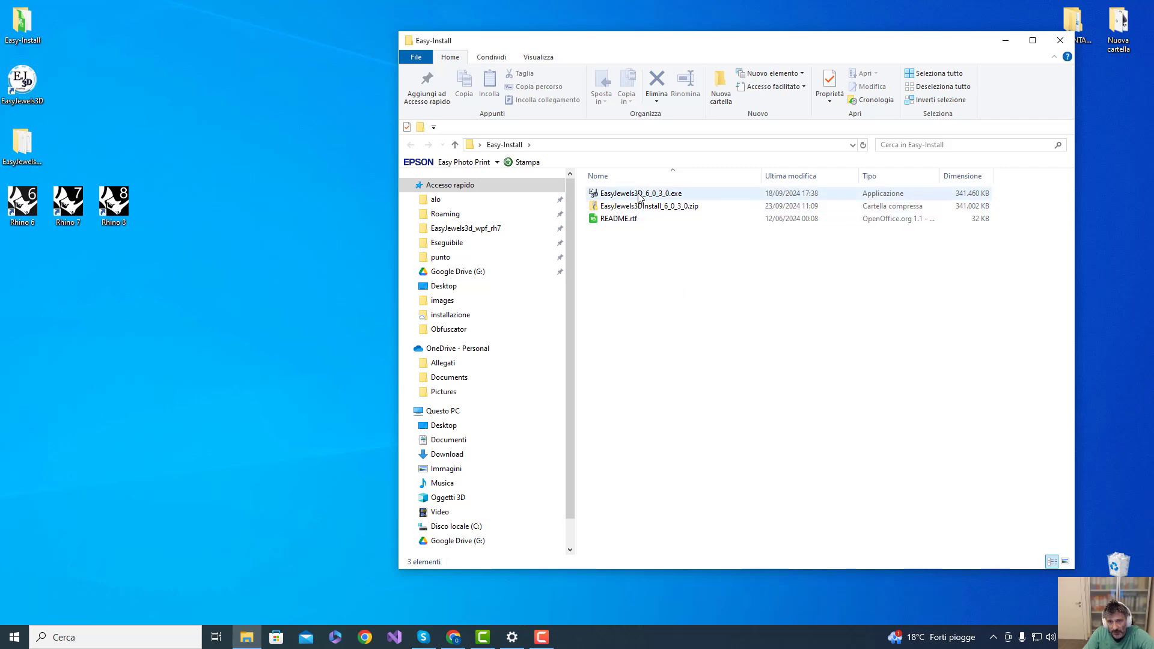
{"action": "left_click_drag", "start_coordinate": [622, 193], "coordinate": [669, 313]}
{"action": "right_click_drag", "start_coordinate": [669, 312], "coordinate": [669, 312]}
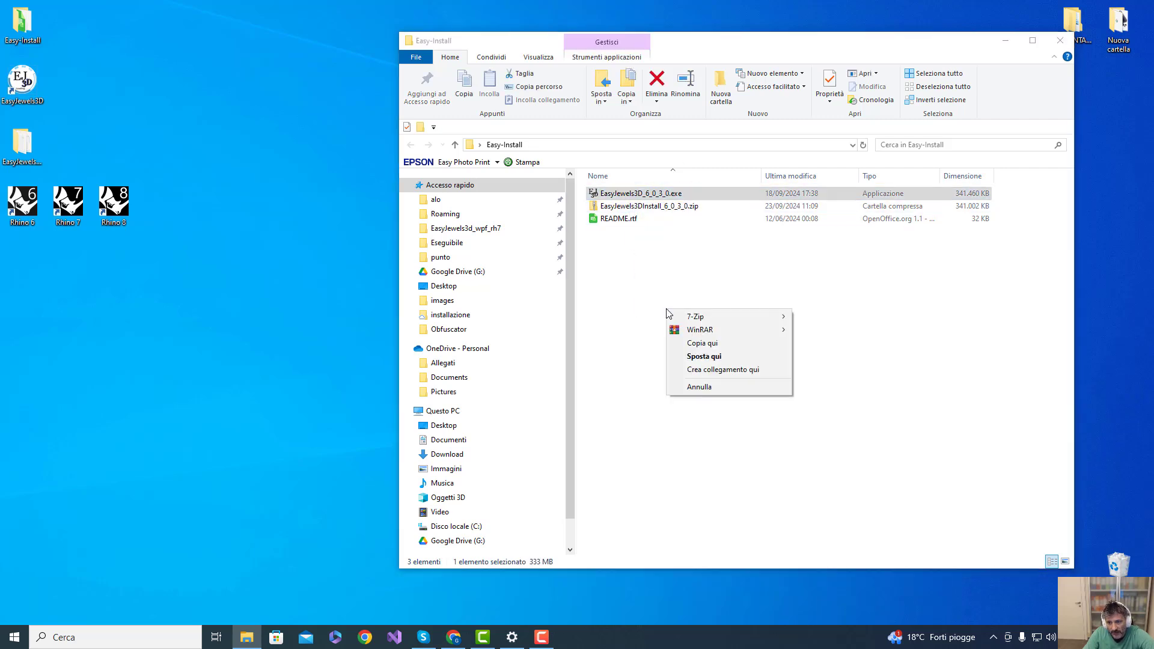
{"action": "left_click", "coordinate": [727, 370]}
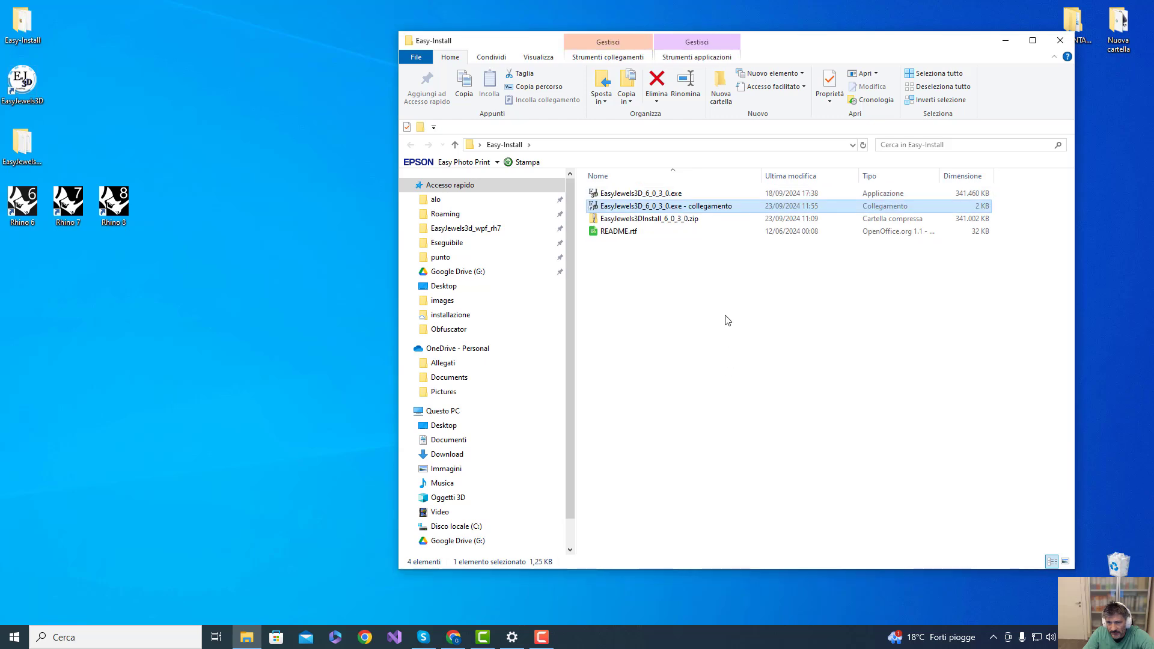
- Append the /SILENT parameter to the target of the EasyJewels3D_6_0_3_0.exe shortcut and save its properties
{"action": "right_click", "coordinate": [680, 206]}
{"action": "left_click", "coordinate": [714, 606]}
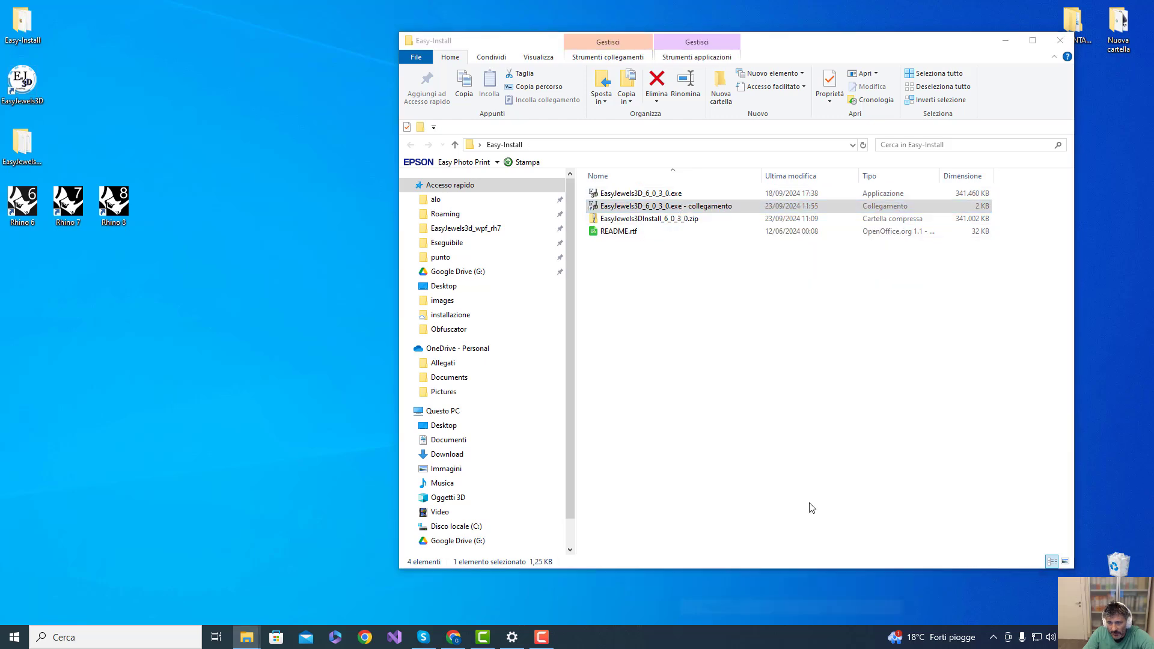
{"action": "left_click", "coordinate": [867, 326]}
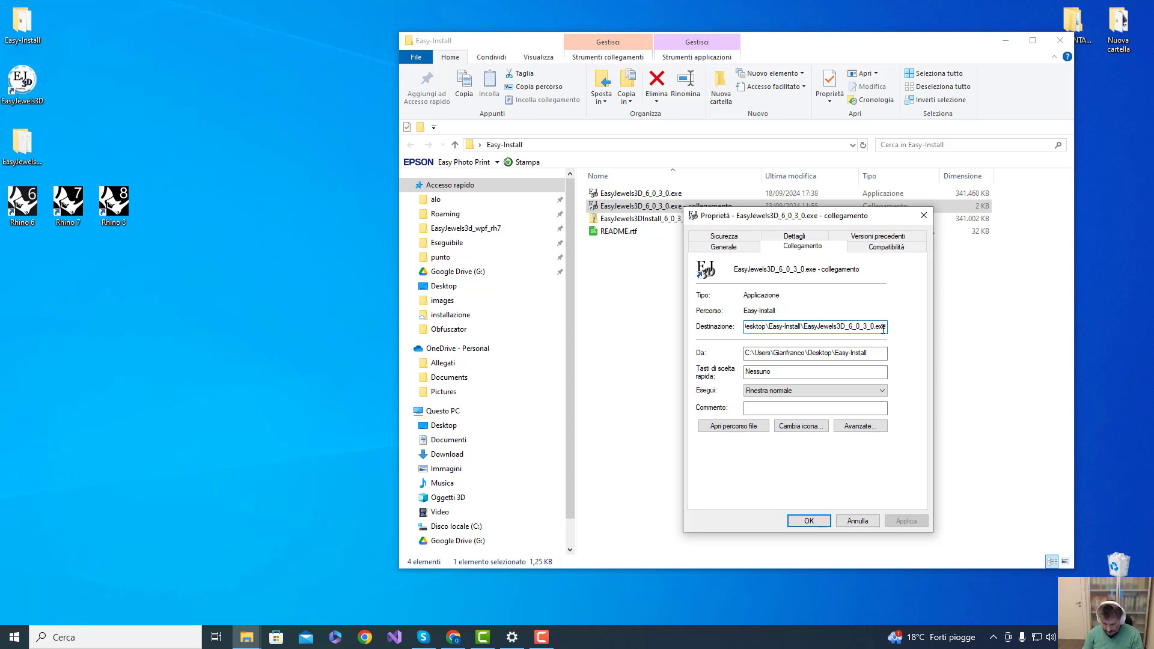
{"action": "type", "text": "\""}
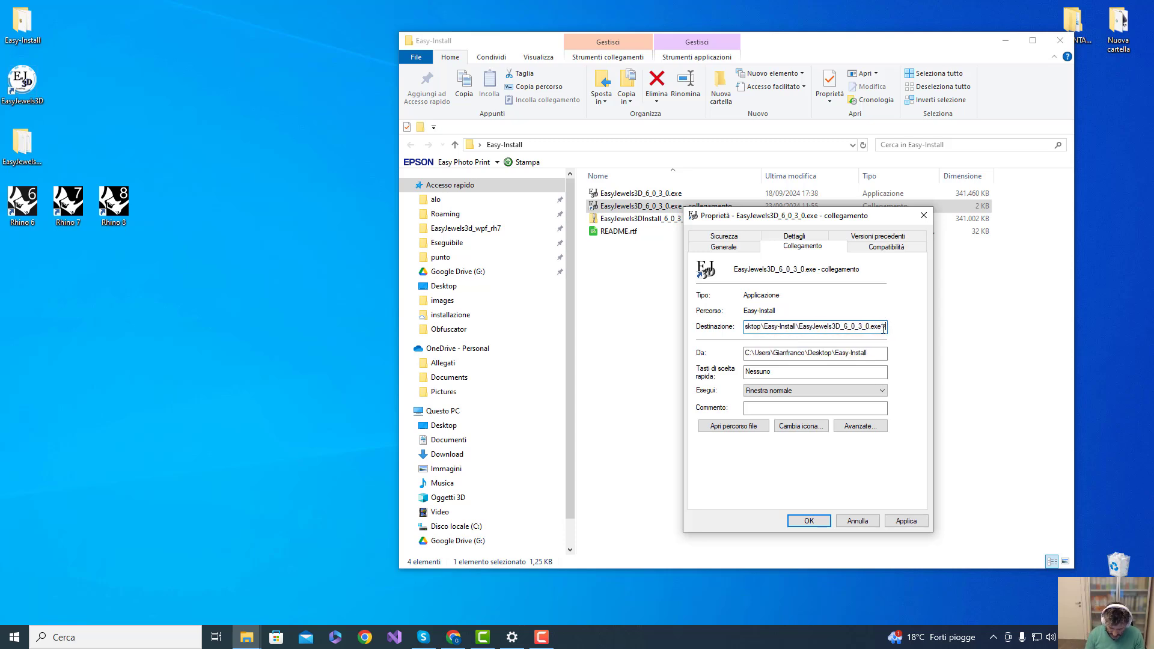
{"action": "type", "text": " /SILENT"}
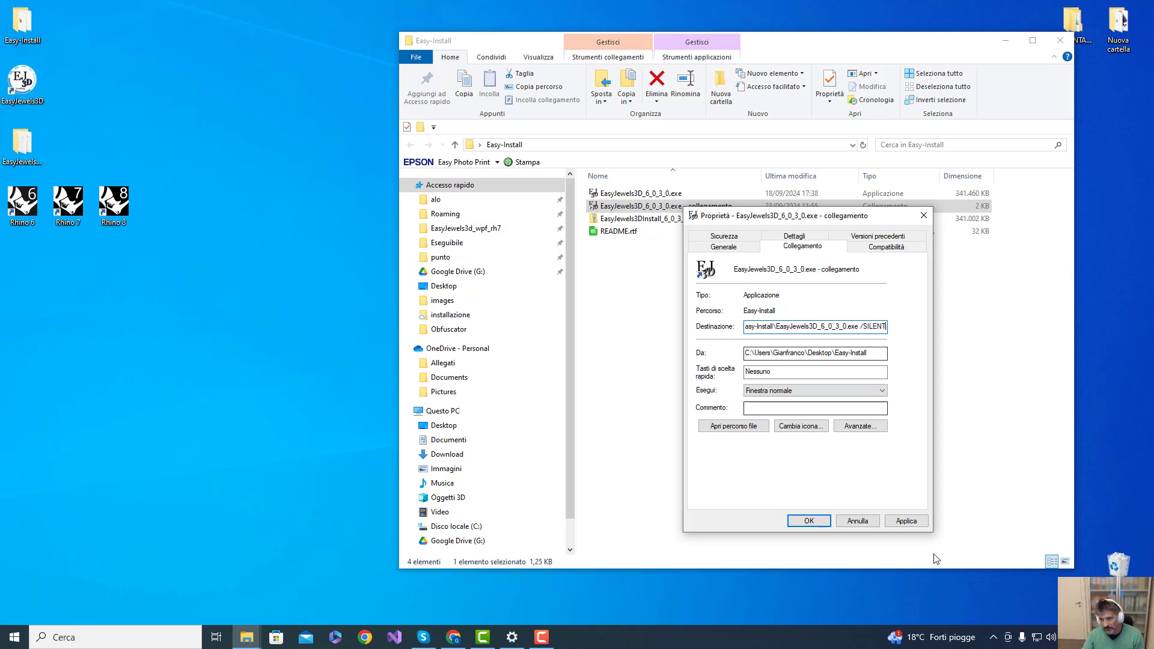
{"action": "left_click", "coordinate": [906, 520]}
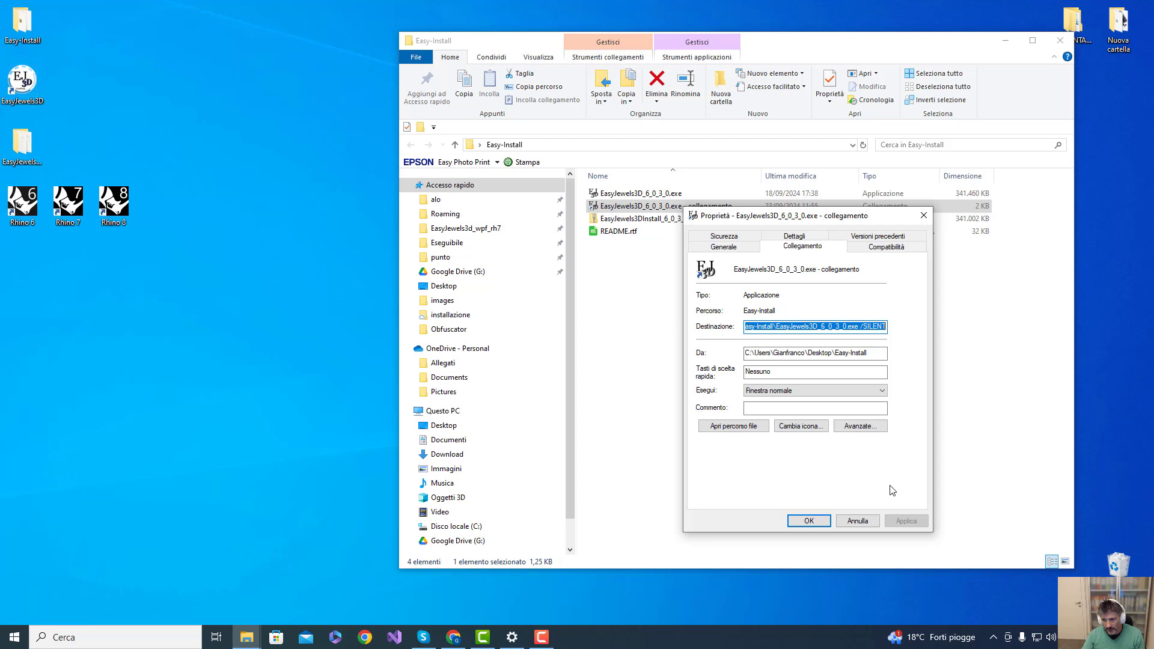
{"action": "left_click", "coordinate": [809, 521]}
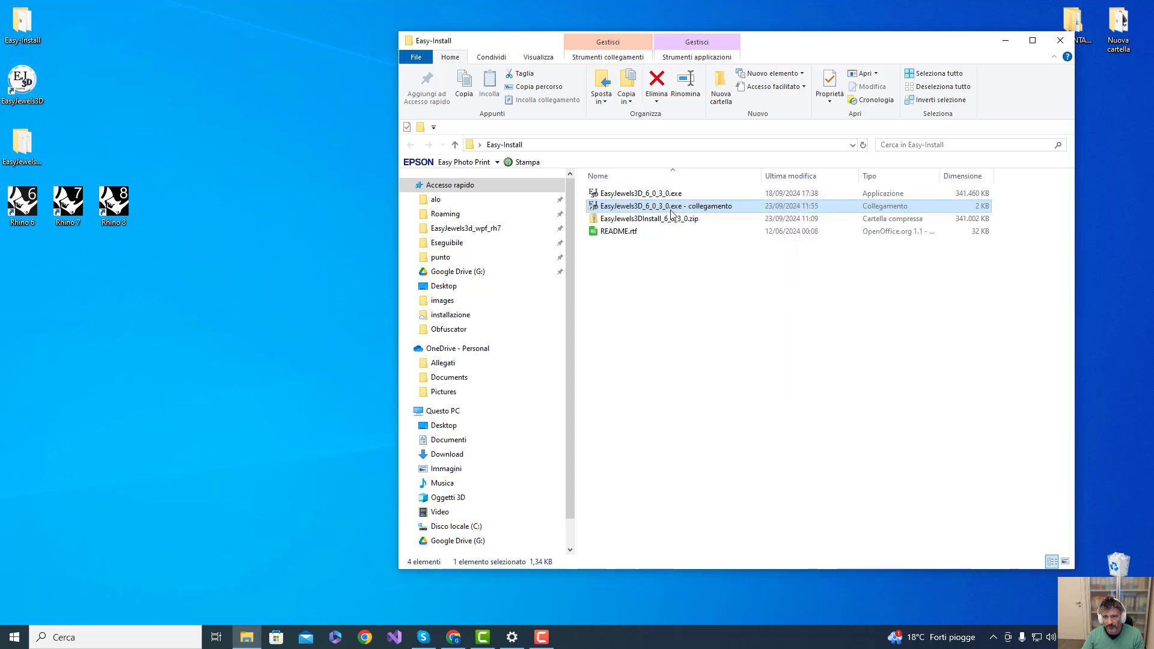
- Rename the installer shortcut in the Easy-Install folder as "EasyJewels3D_6_0_3_0.exe - silent"
{"action": "right_click", "coordinate": [671, 210]}
{"action": "left_click", "coordinate": [713, 592]}
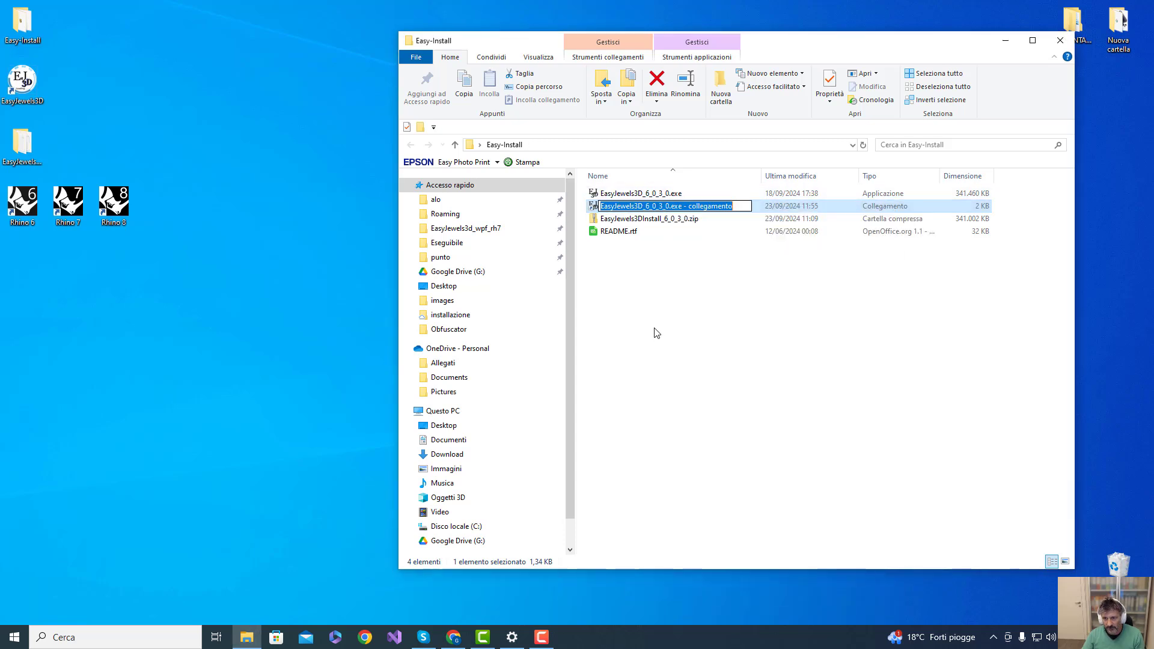
{"action": "key", "text": "End"}
{"action": "key", "text": "BackSpace"}
{"action": "key", "text": "BackSpace"}
{"action": "key", "text": "BackSpace"}
{"action": "key", "text": "BackSpace"}
{"action": "key", "text": "BackSpace"}
{"action": "key", "text": "BackSpace"}
{"action": "key", "text": "BackSpace"}
{"action": "key", "text": "BackSpace"}
{"action": "key", "text": "BackSpace"}
{"action": "key", "text": "BackSpace"}
{"action": "key", "text": "BackSpace"}
{"action": "key", "text": "BackSpace"}
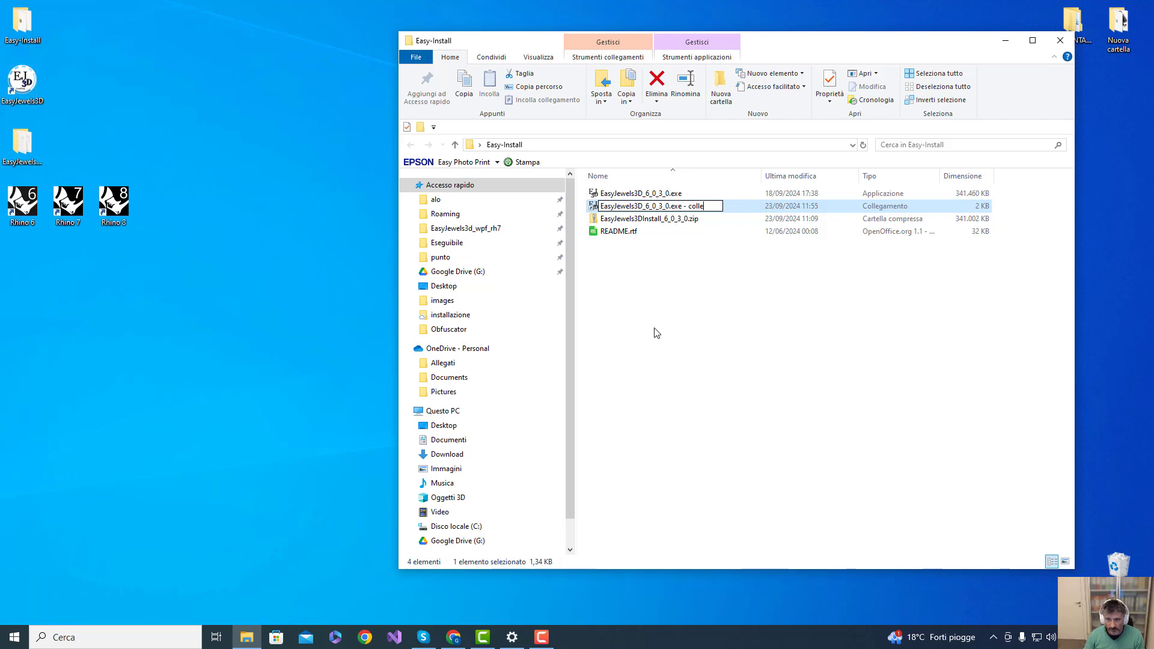
{"action": "type", "text": "silent"}
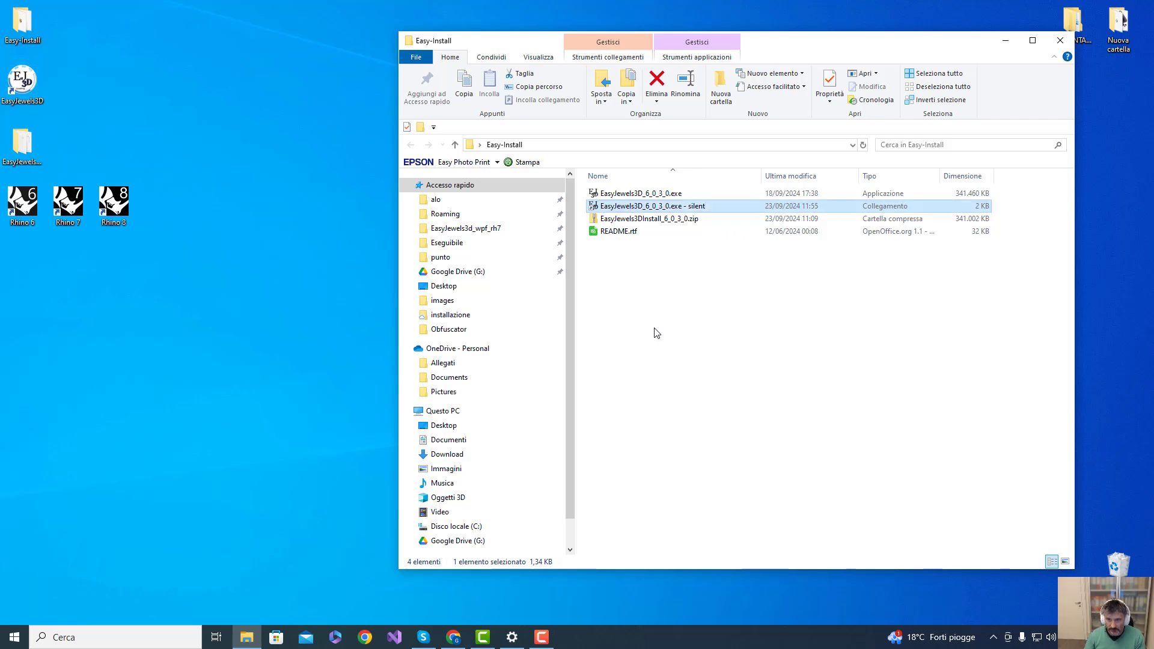
{"action": "key", "text": "Return"}
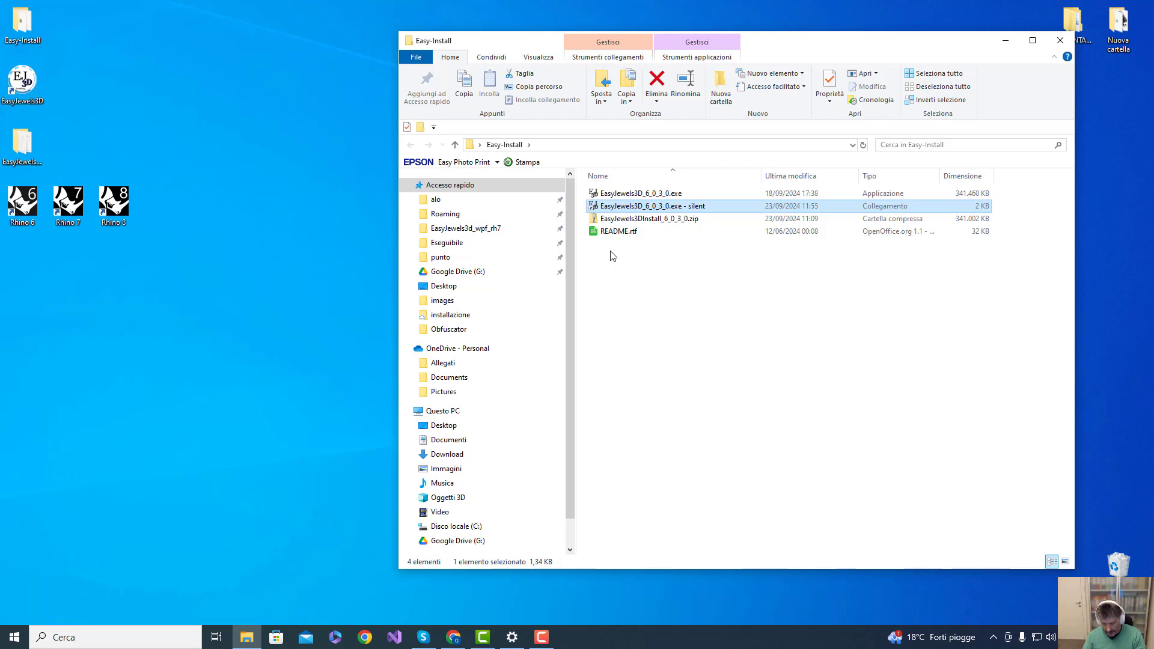
- Duplicate the silent shortcut and change the parameter in the copy's target to /VERYSILENT, saving its properties
{"action": "key", "text": "ctrl+c"}
{"action": "key", "text": "ctrl+v"}
{"action": "right_click", "coordinate": [706, 206]}
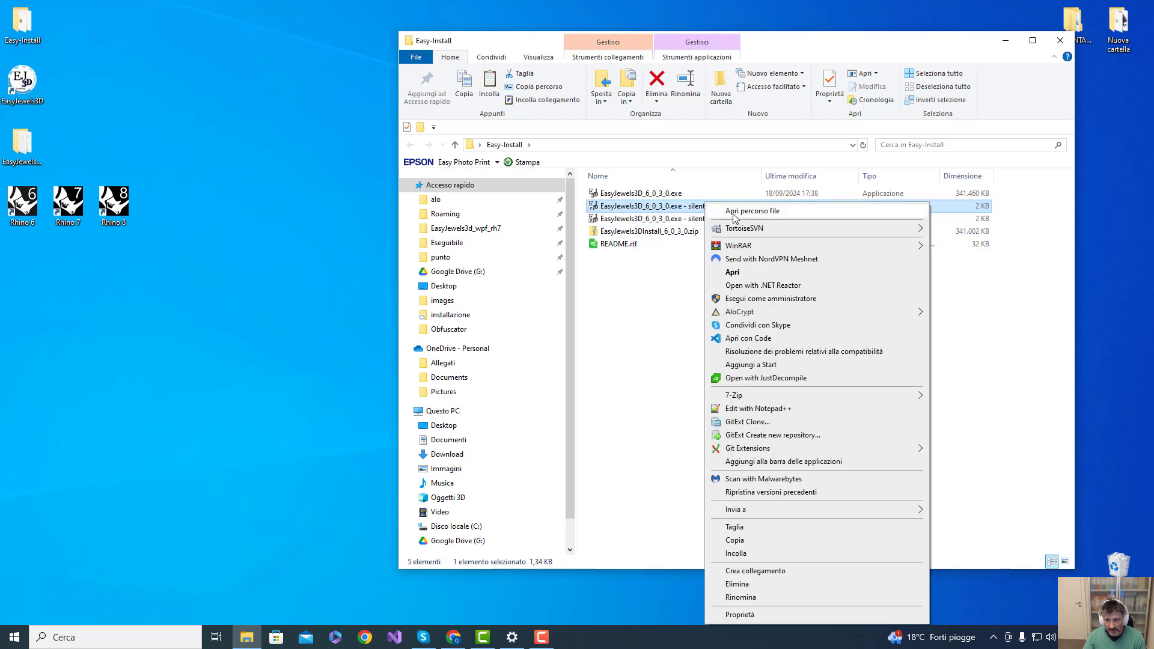
{"action": "left_click", "coordinate": [750, 612]}
{"action": "key", "text": "End"}
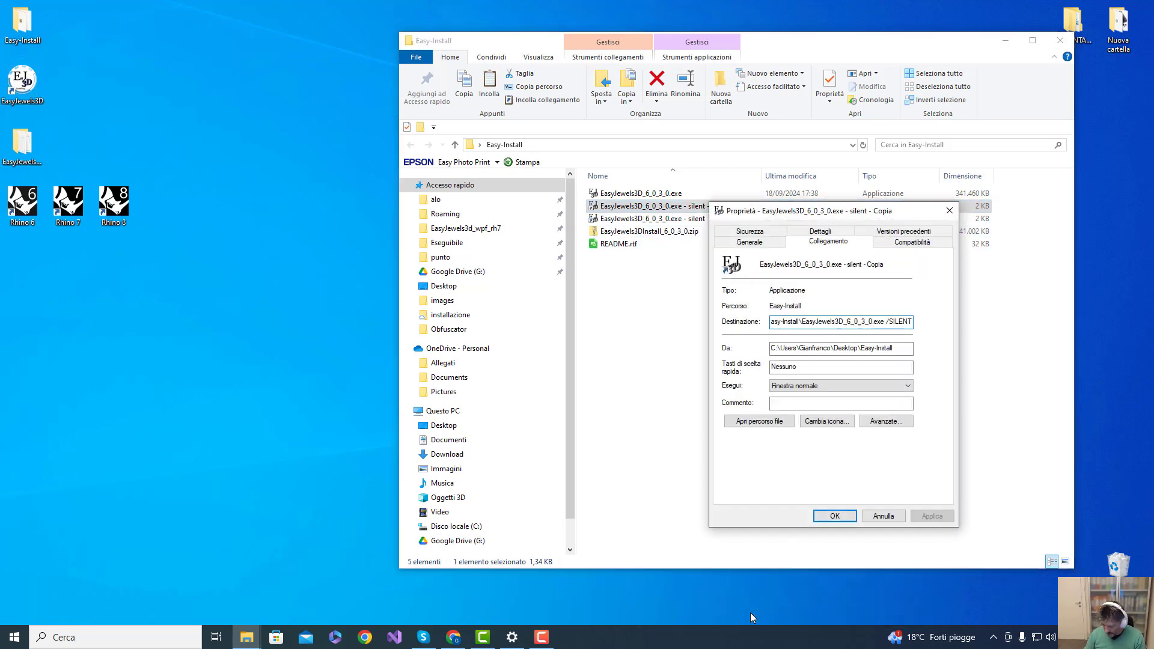
{"action": "key", "text": "BackSpace"}
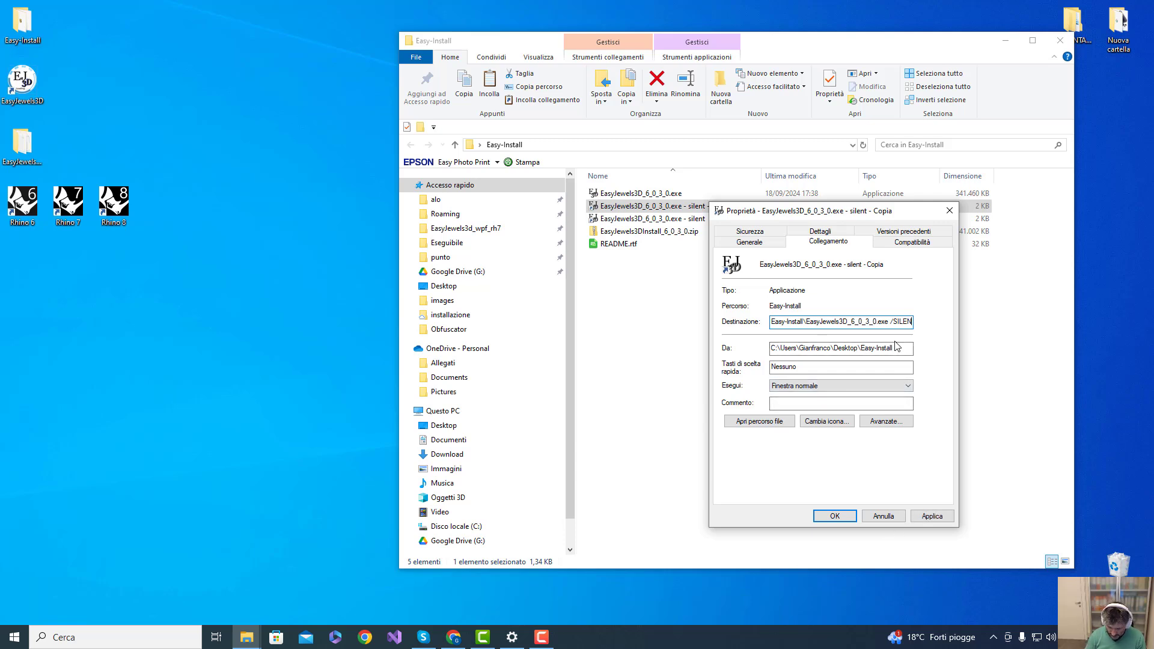
{"action": "type", "text": "T"}
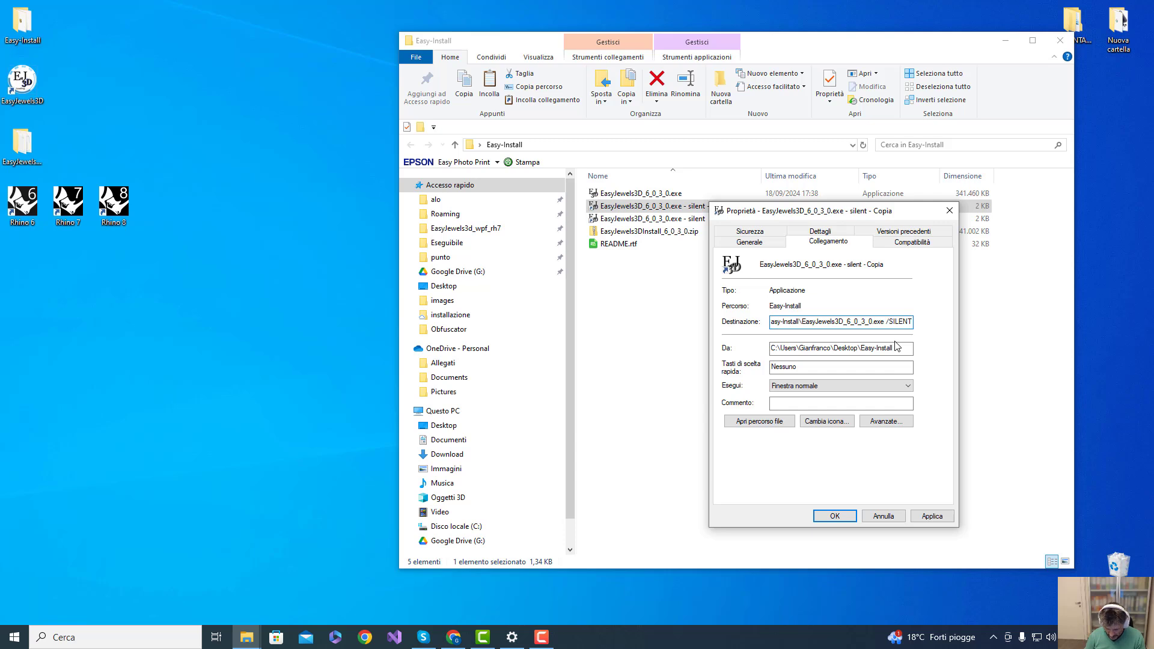
{"action": "type", "text": "Very"}
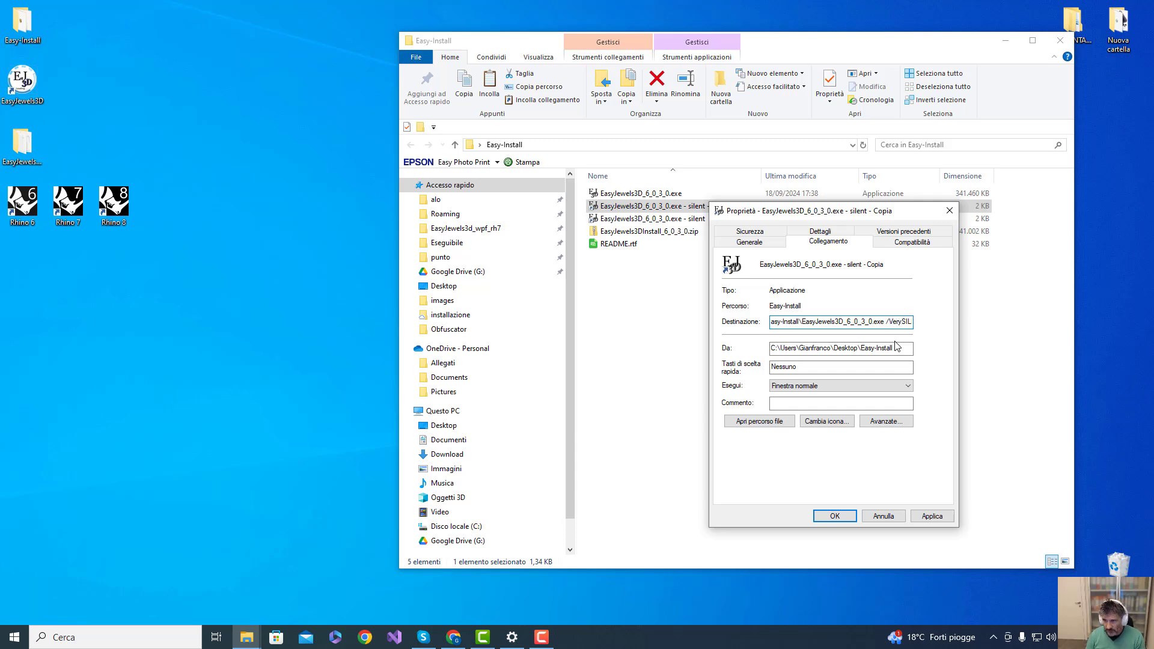
{"action": "key", "text": "BackSpace"}
{"action": "key", "text": "BackSpace"}
{"action": "type", "text": "ERY"}
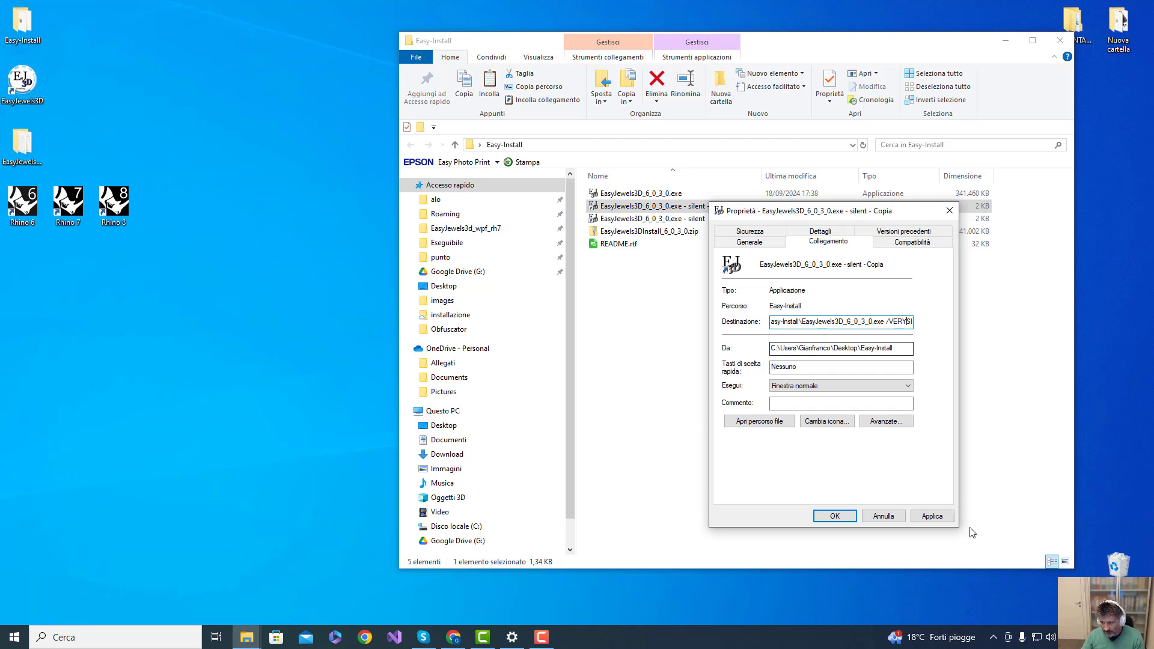
{"action": "left_click", "coordinate": [932, 516]}
{"action": "left_click", "coordinate": [850, 515]}
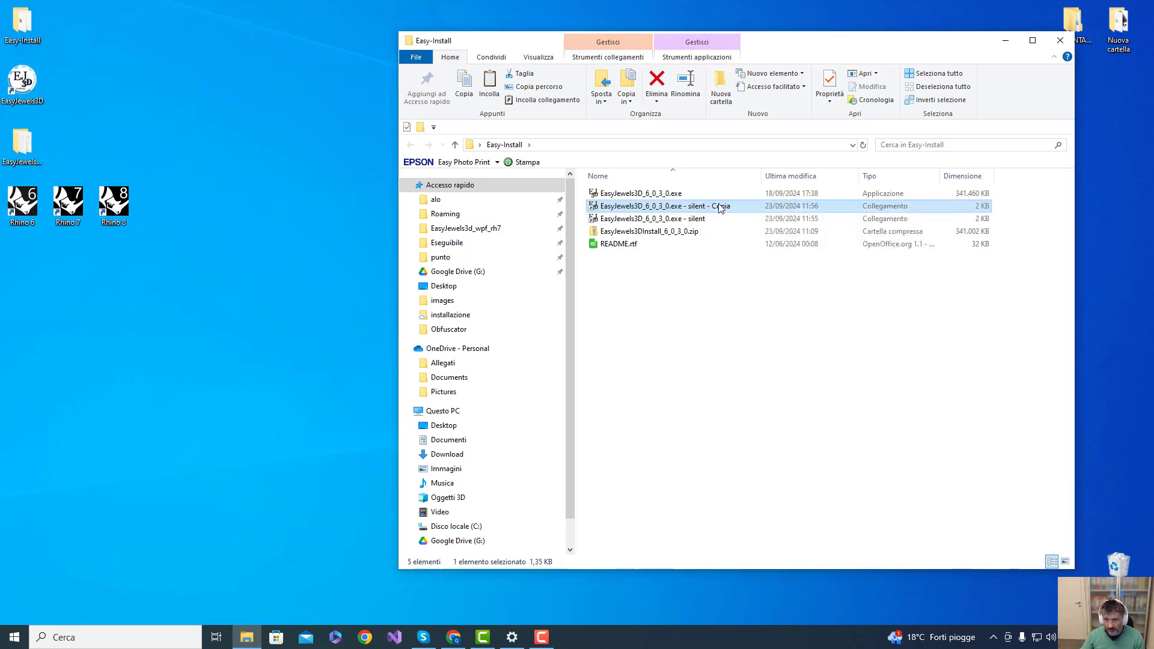
- Rename the copied shortcut as "EasyJewels3D_6_0_3_0.exe - verysilent"
{"action": "right_click", "coordinate": [698, 206]}
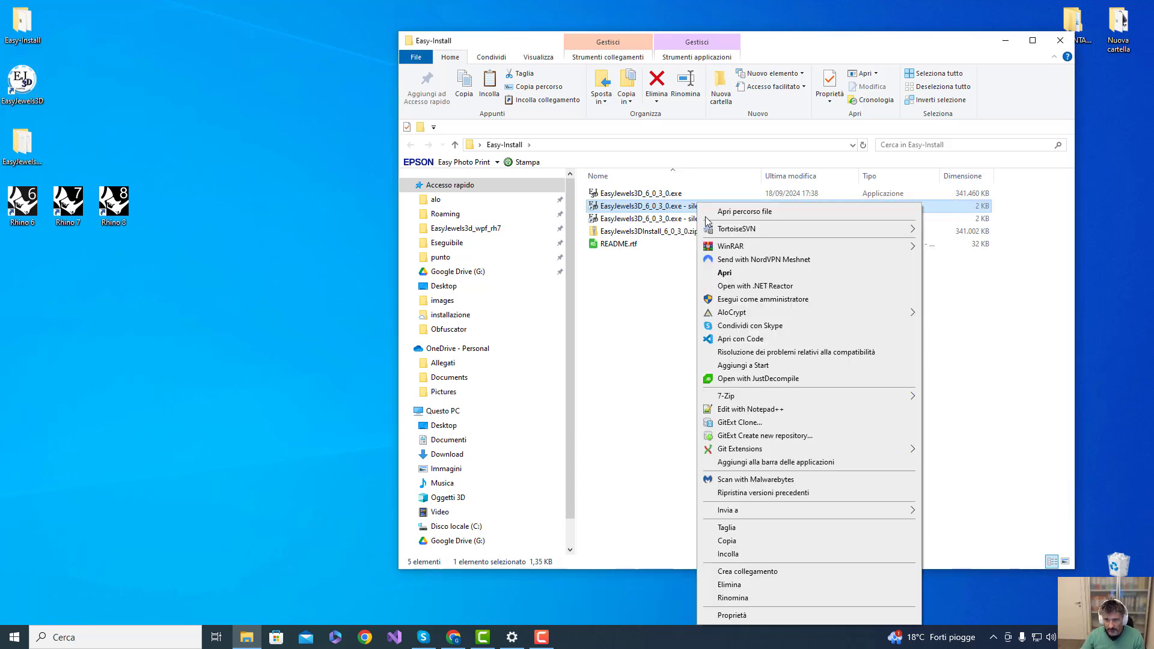
{"action": "left_click", "coordinate": [732, 597]}
{"action": "key", "text": "End"}
{"action": "key", "text": "BackSpace"}
{"action": "key", "text": "BackSpace"}
{"action": "key", "text": "BackSpace"}
{"action": "key", "text": "BackSpace"}
{"action": "key", "text": "BackSpace"}
{"action": "key", "text": "BackSpace"}
{"action": "key", "text": "BackSpace"}
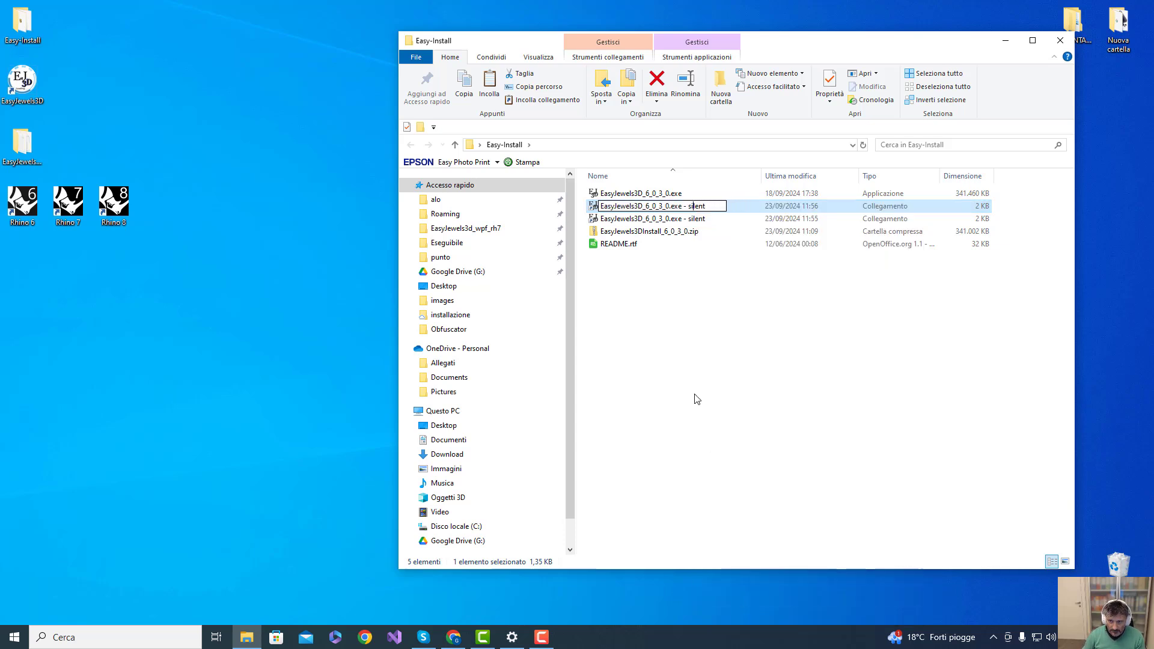
{"action": "type", "text": "ve"}
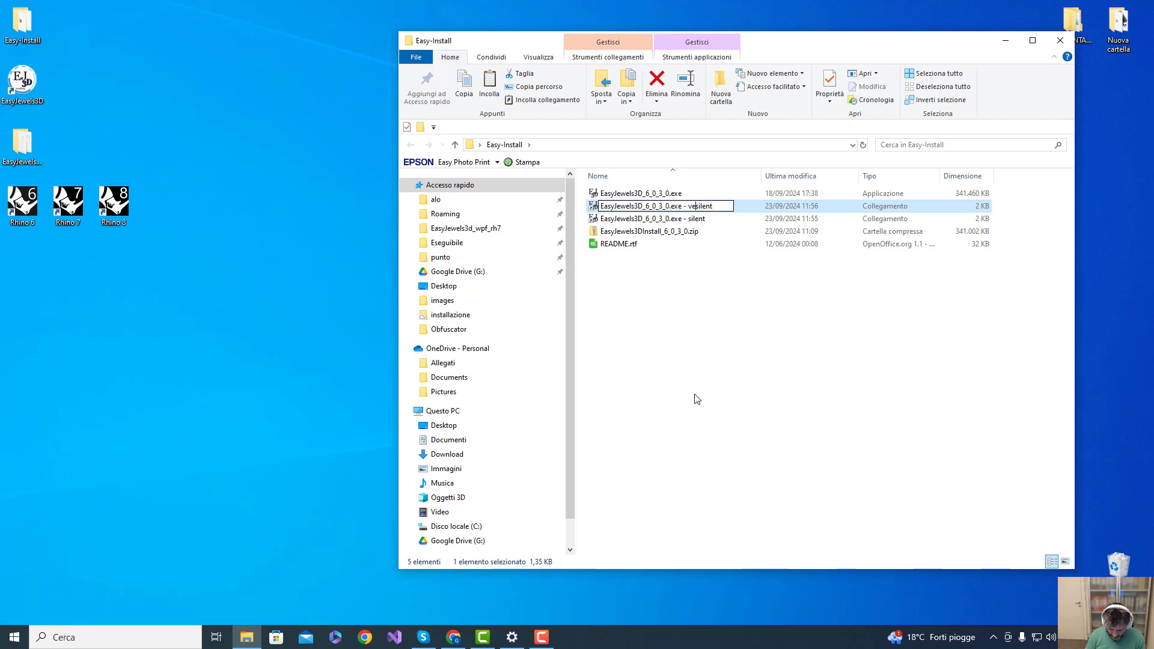
{"action": "type", "text": "ry"}
{"action": "key", "text": "Return"}
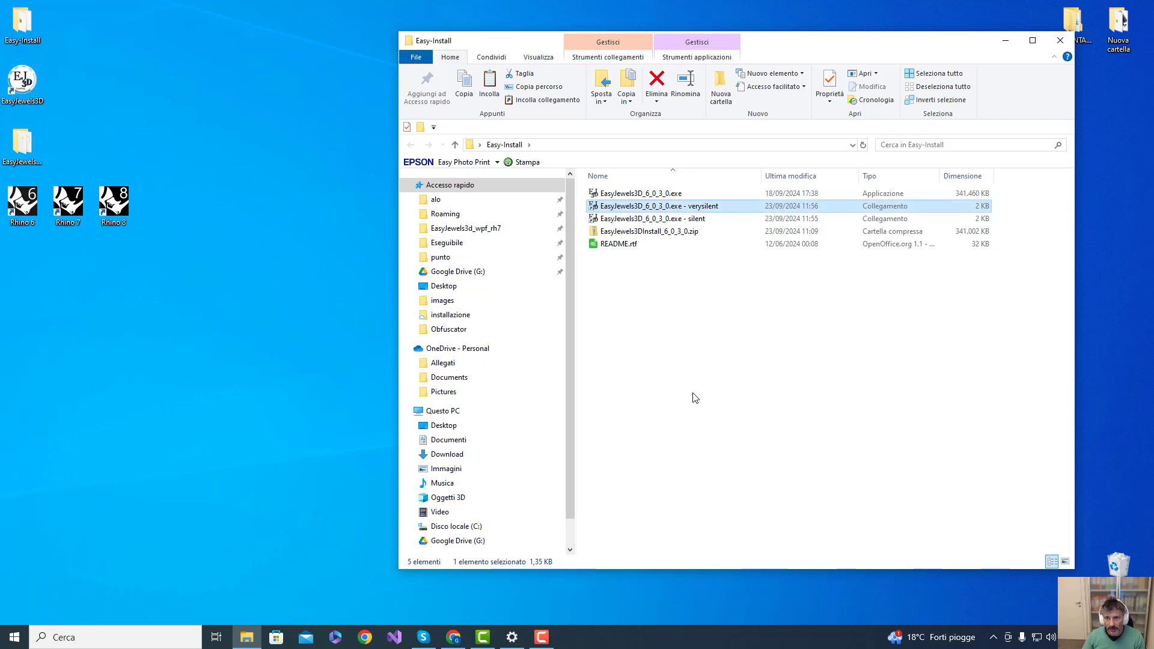
- Start the EasyJewels3D installation from the silent shortcut and exit Setup while it is still extracting files
{"action": "double_click", "coordinate": [632, 220]}
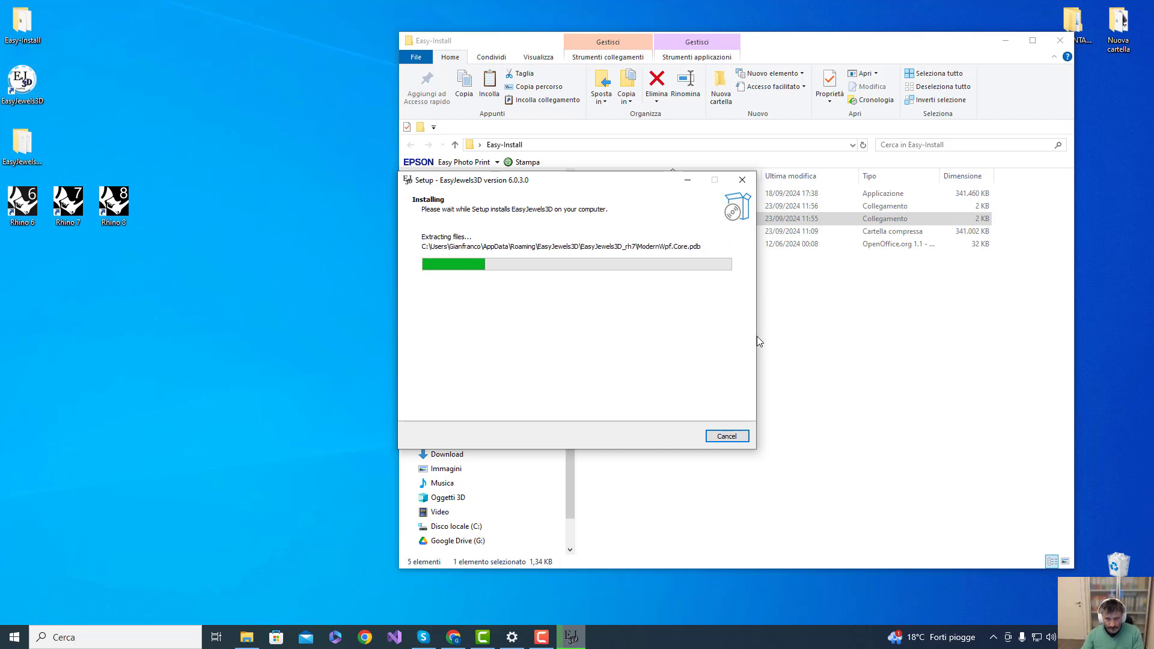
{"action": "left_click", "coordinate": [726, 436]}
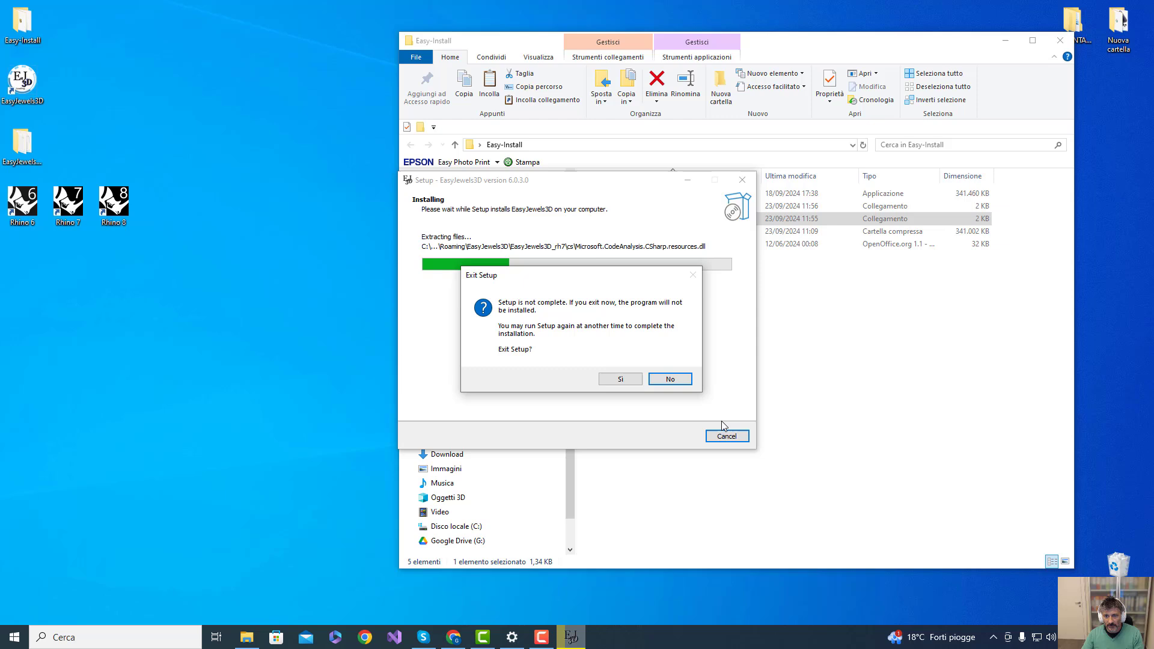
{"action": "left_click", "coordinate": [628, 383]}
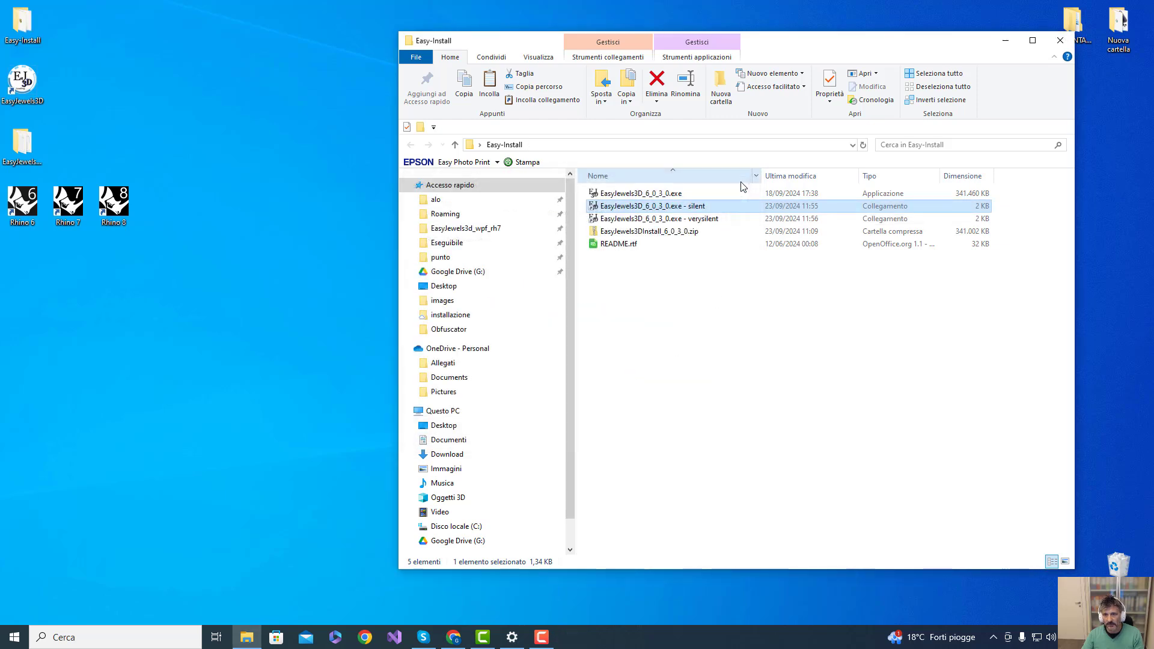
- Run the EasyJewels3D installation from the verysilent shortcut
{"action": "double_click", "coordinate": [665, 221]}
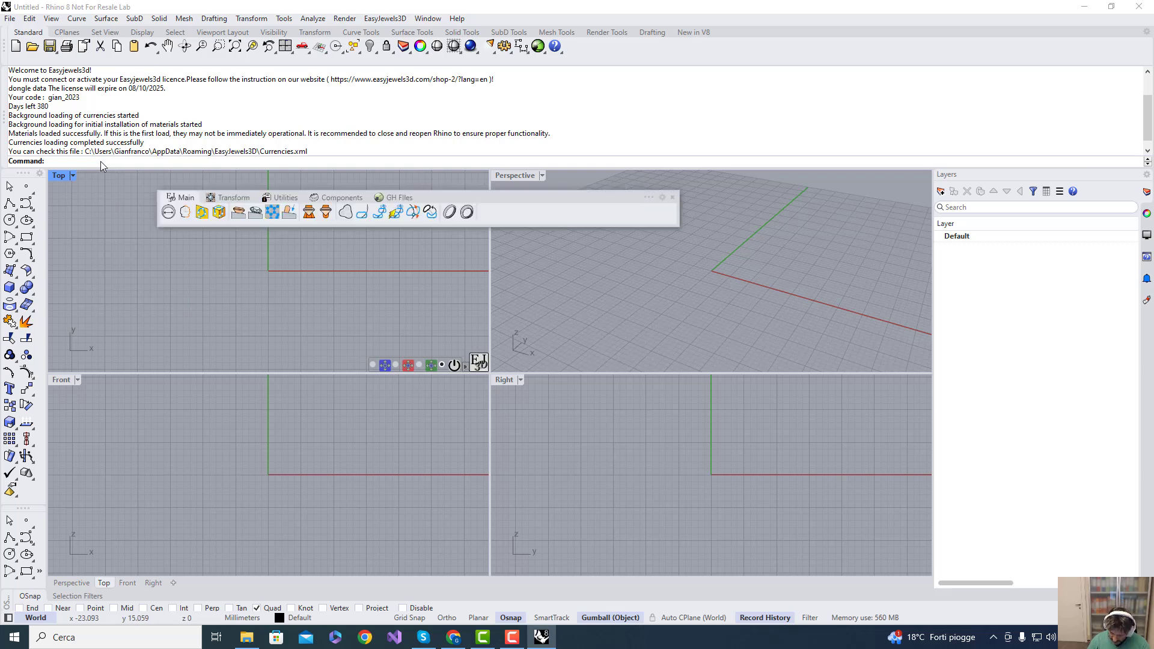
- Run the _SetDotNetRuntime command in Rhino 8, check its Runtime options, and close Rhino without changing the runtime
{"action": "type", "text": "etDotNetRuntime"}
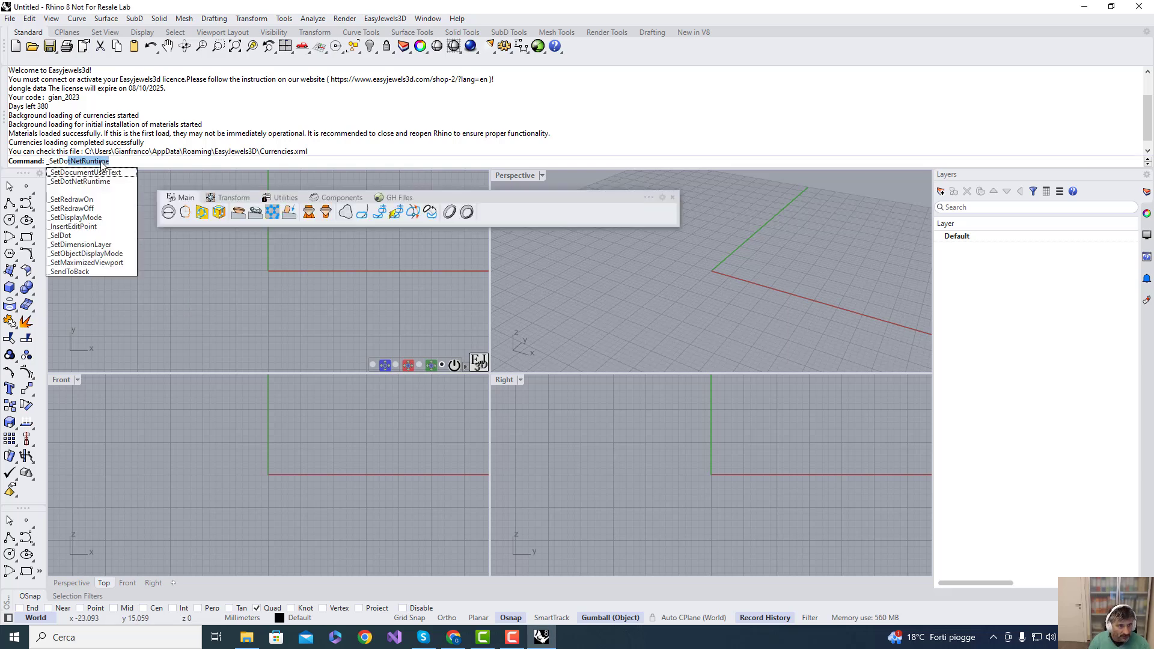
{"action": "key", "text": "Return"}
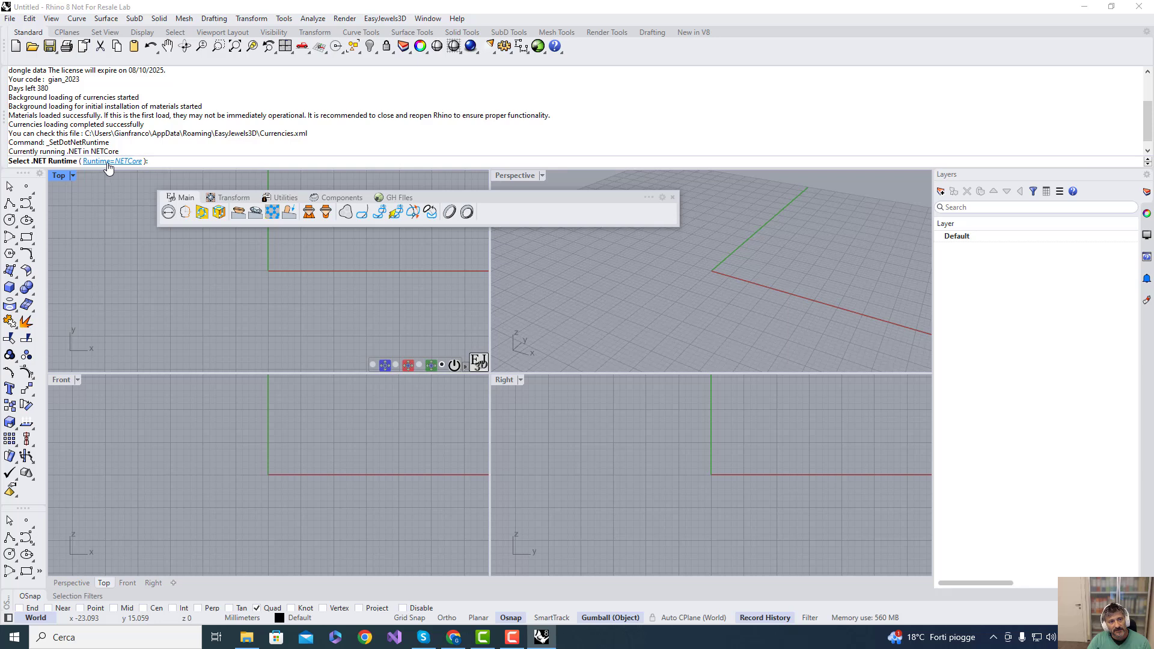
{"action": "left_click", "coordinate": [115, 167]}
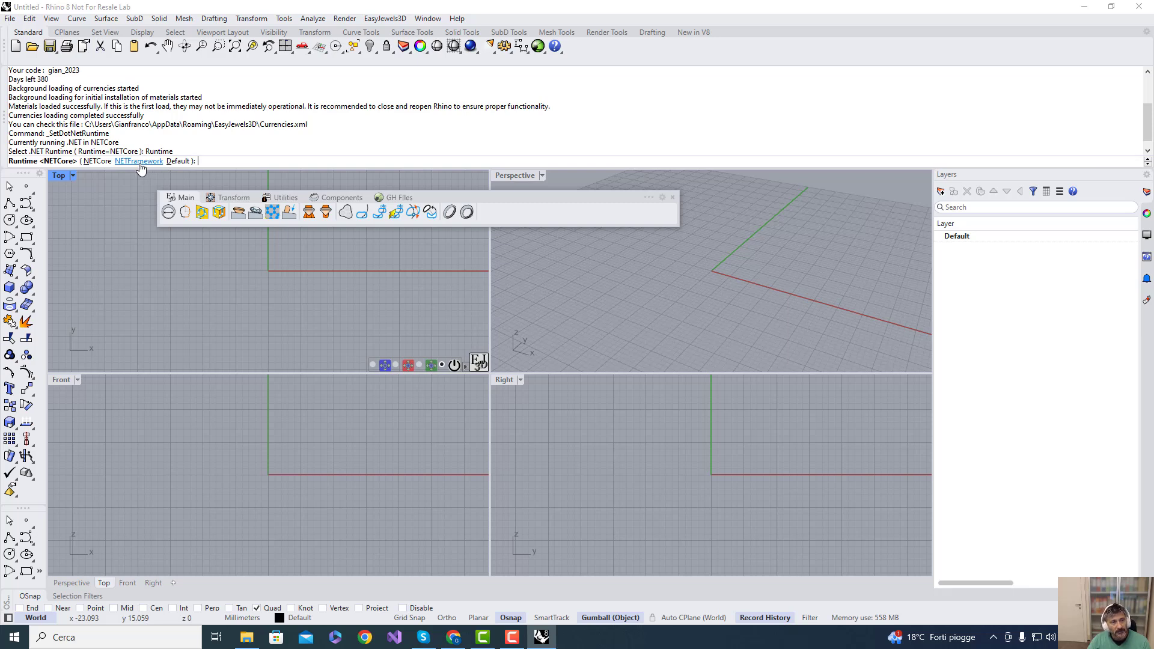
{"action": "left_click", "coordinate": [1139, 6]}
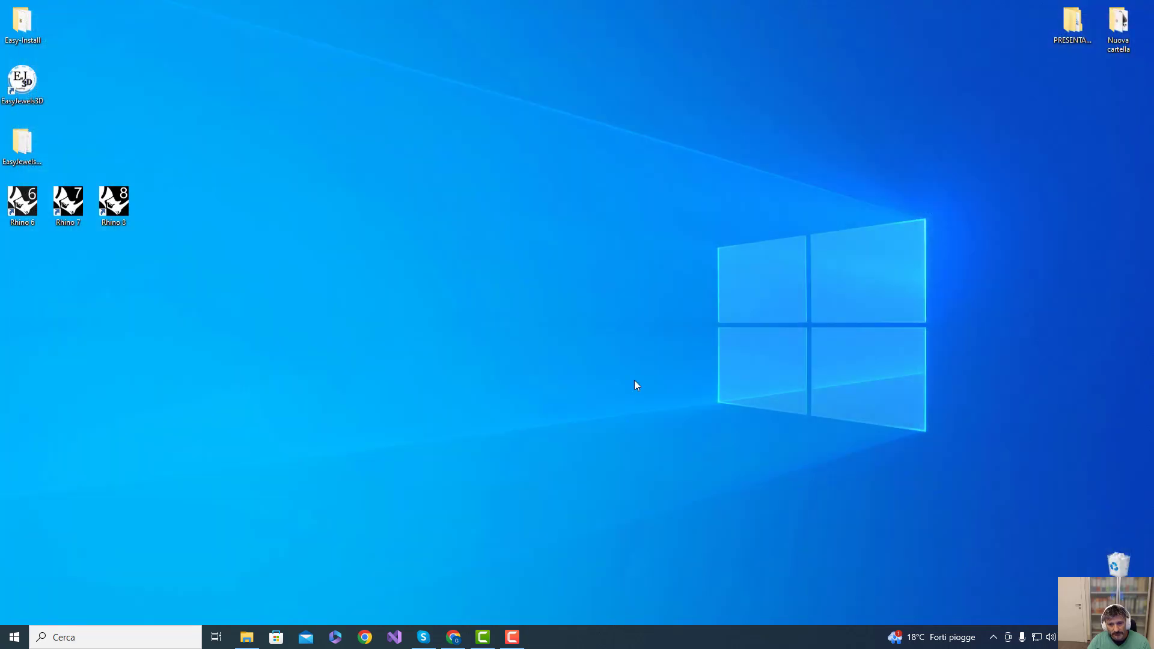
- Open the EasyJewels3D loader from the desktop and view its help on matching the Rhino 8 install choice to the .NET runtime
{"action": "double_click", "coordinate": [22, 77]}
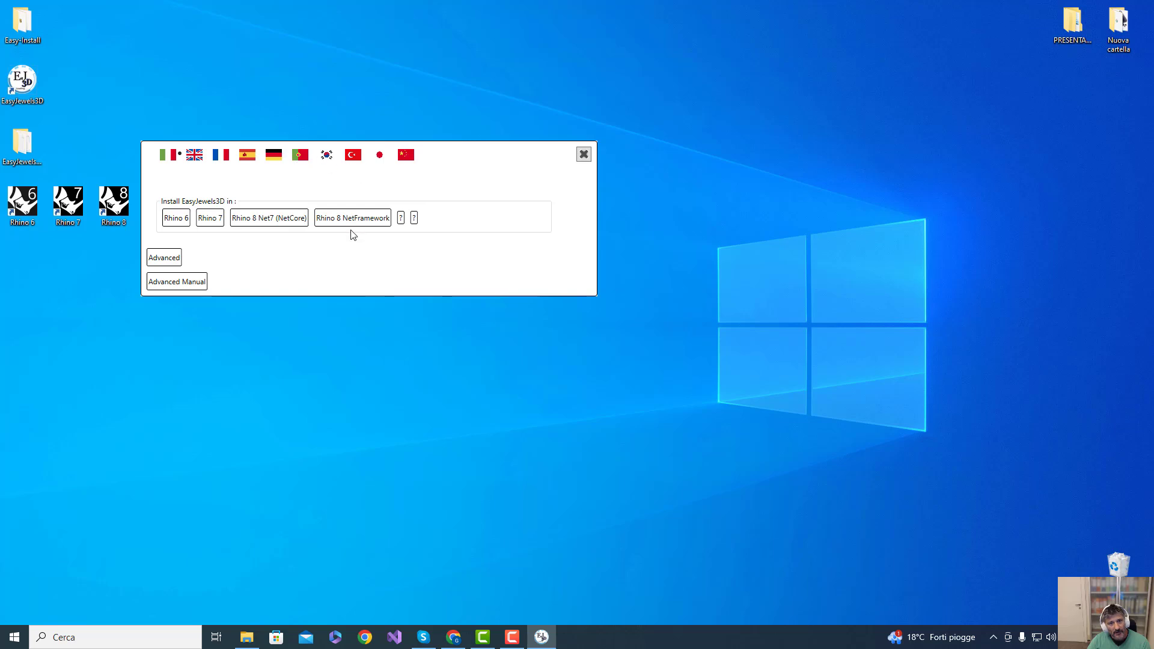
{"action": "left_click", "coordinate": [414, 218]}
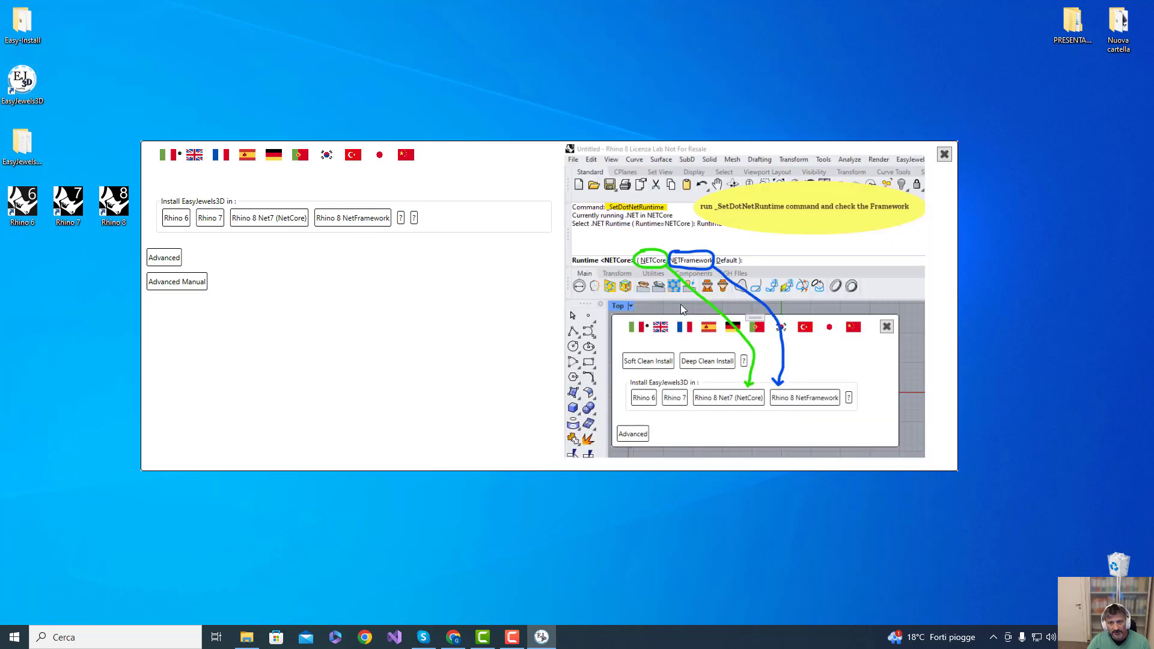